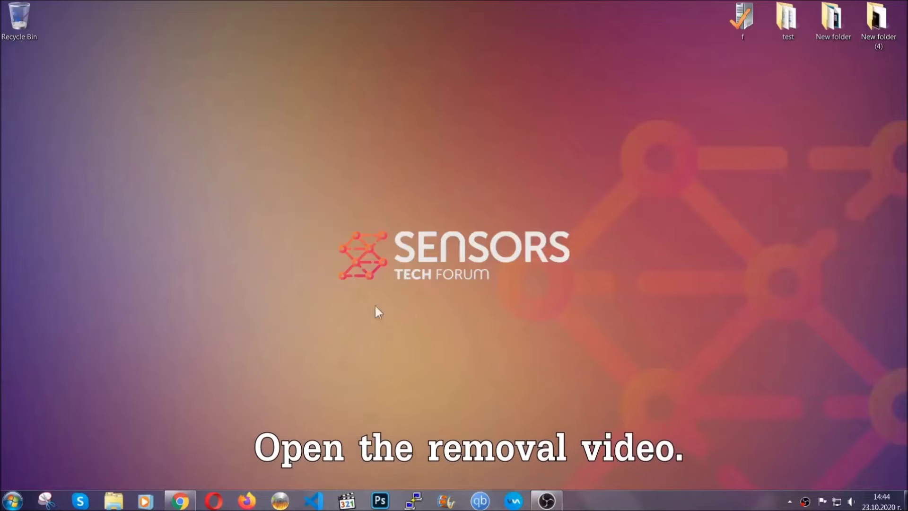
- Follow the video description's sensorstechforum link and launch the downloaded SpyHunter-Installer.exe
left_click(181, 502)
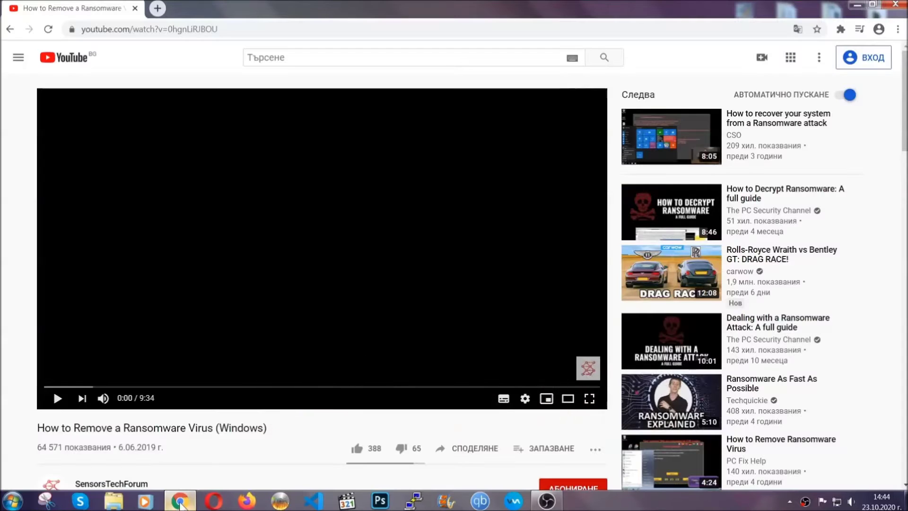
scroll(164, 380, "down", 3)
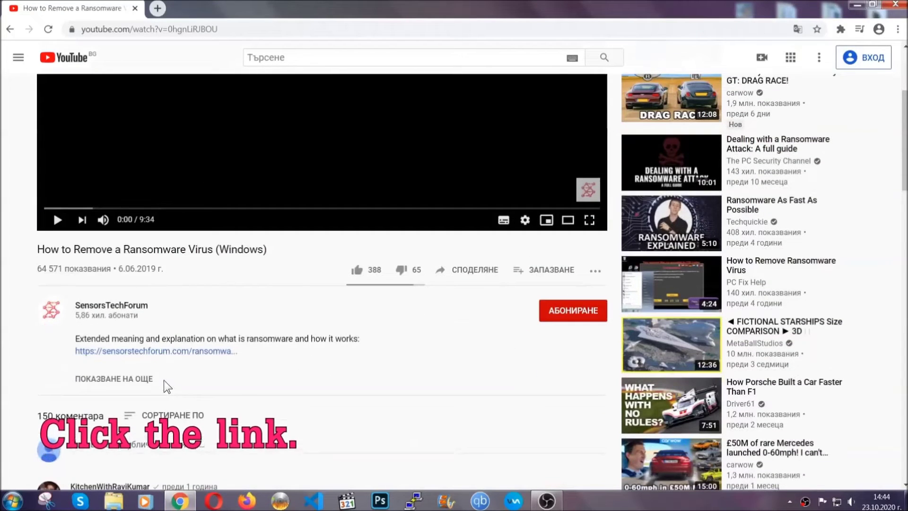
left_click(127, 350)
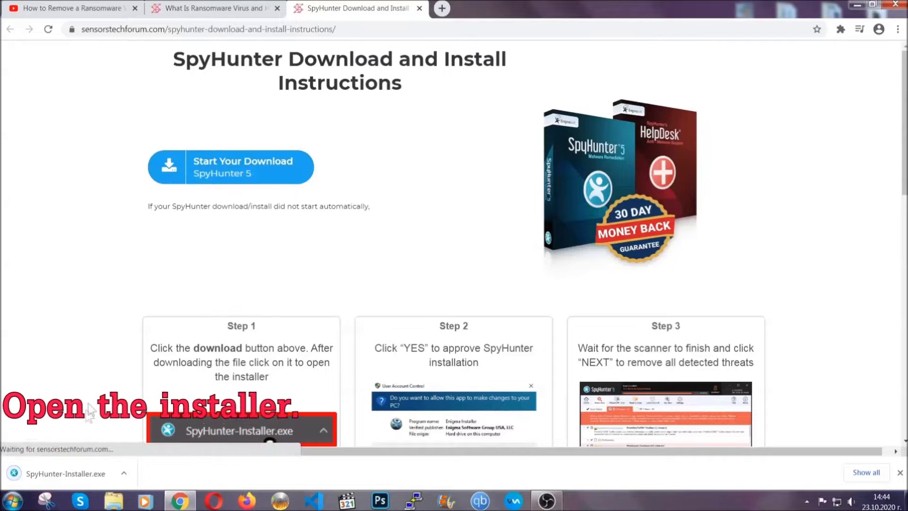
left_click(65, 473)
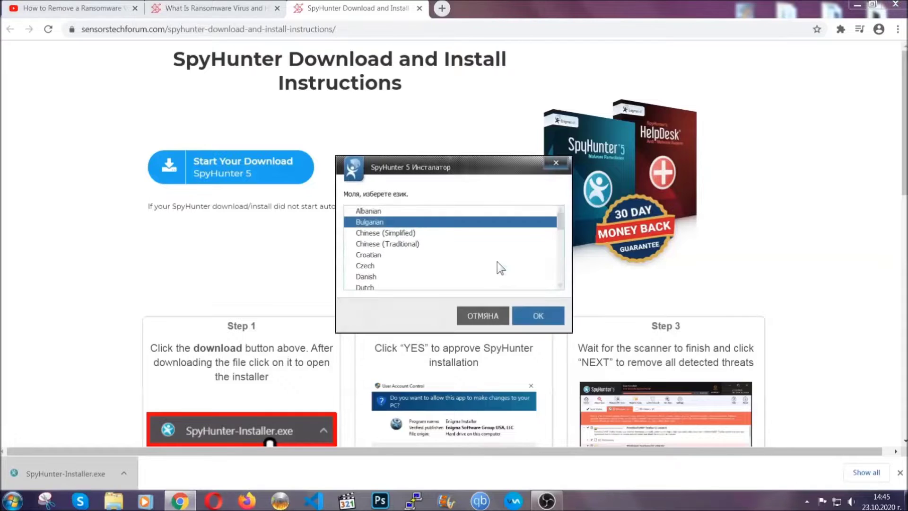
scroll(477, 266, "down", 1)
scroll(466, 263, "down", 1)
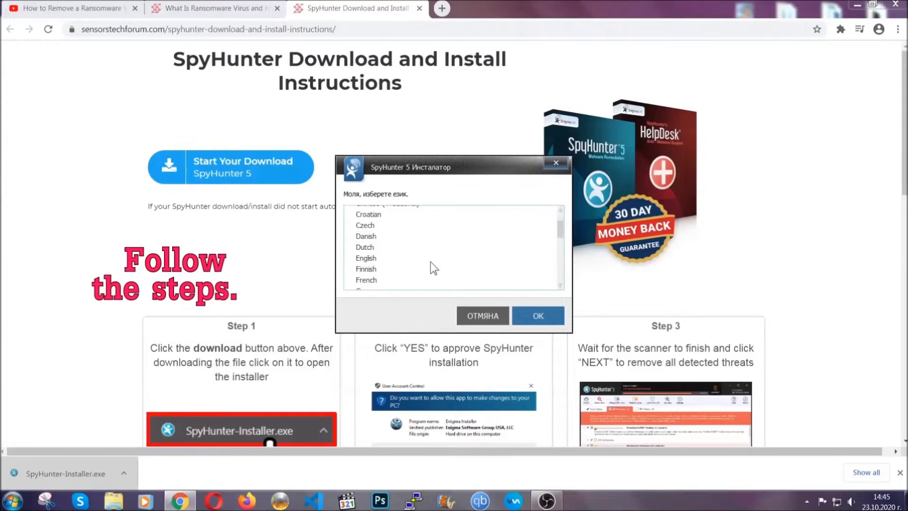
- Install SpyHunter 5 in English, accepting the EULA and Privacy Policy, then finish and launch it
left_click(427, 259)
left_click(531, 315)
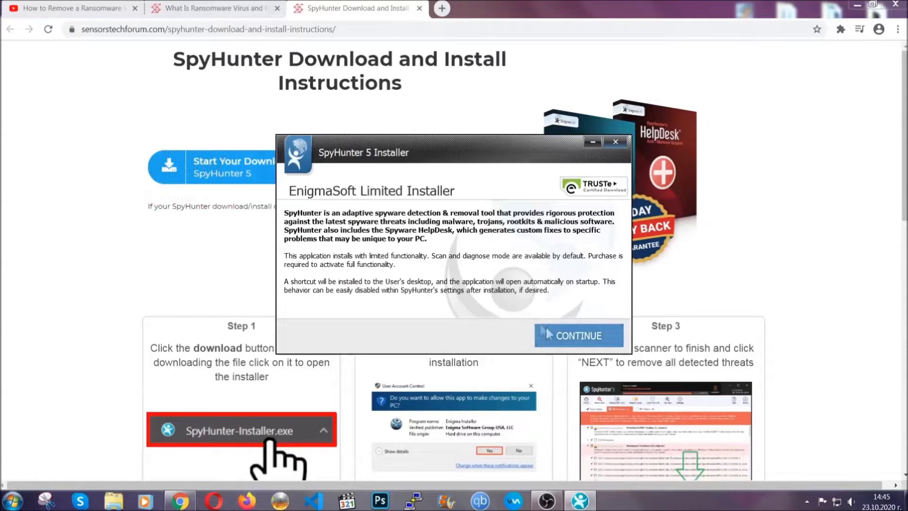
left_click(548, 333)
left_click(520, 307)
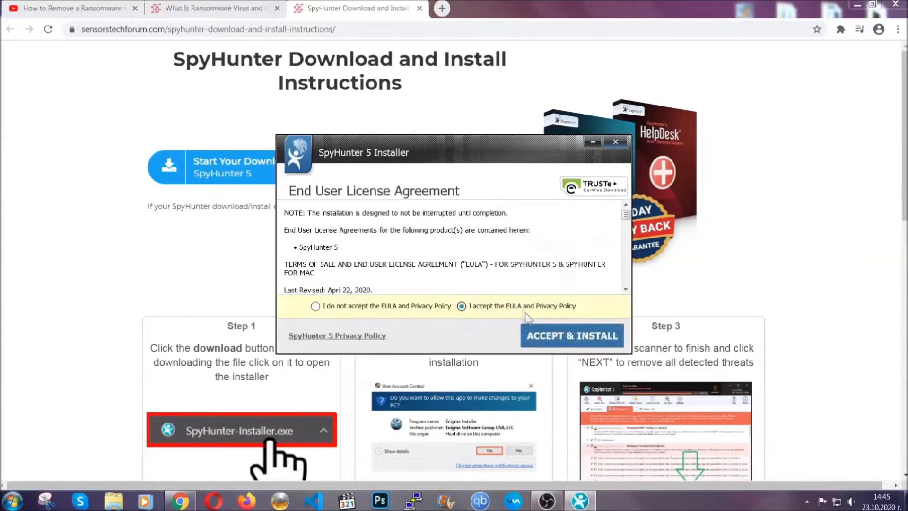
left_click(541, 336)
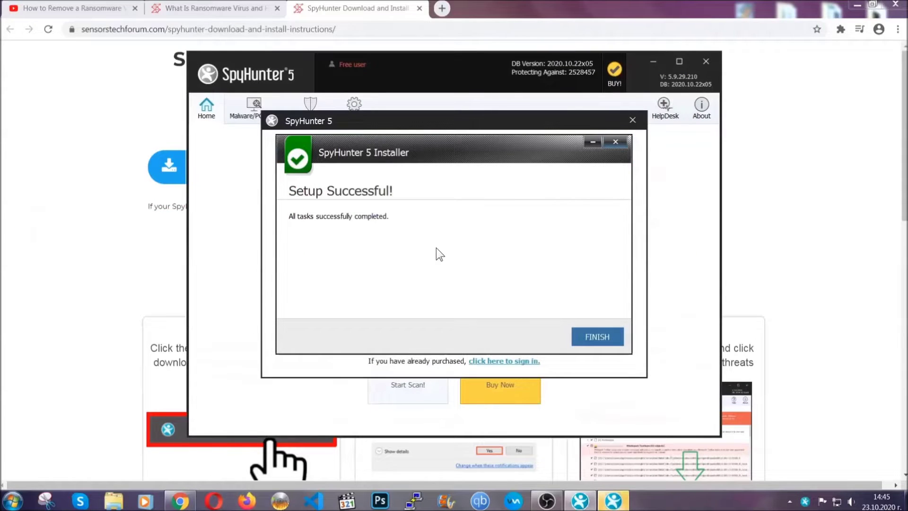
left_click(581, 339)
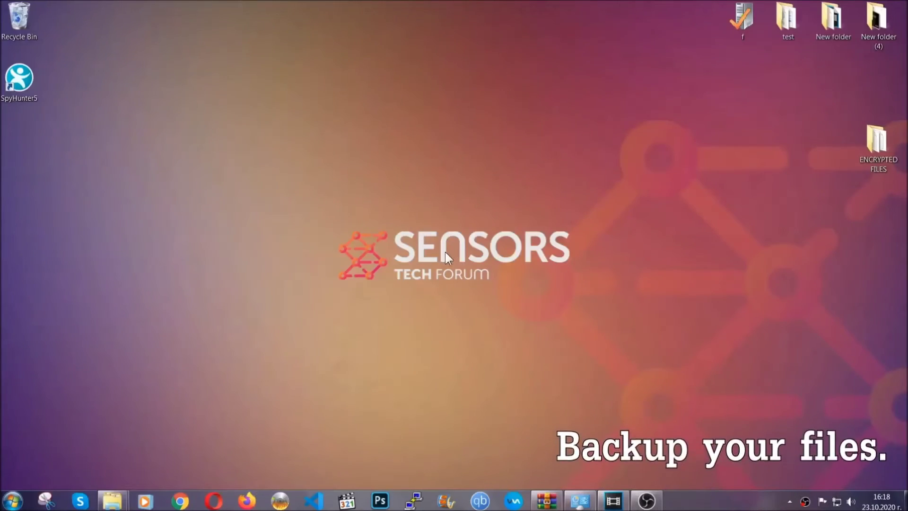
- Copy all six encrypted .efji files from the ENCRYPTED FILES folder
double_click(872, 145)
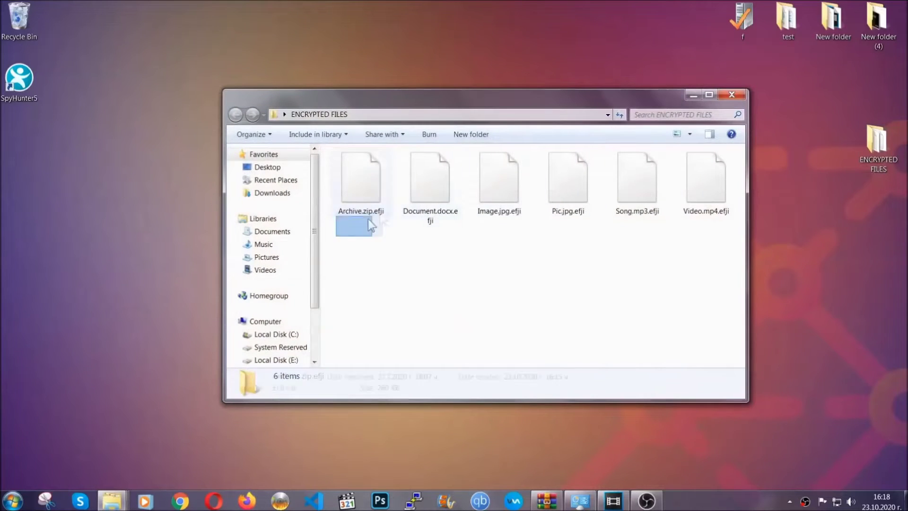
left_click_drag(368, 220, 710, 168)
right_click(710, 168)
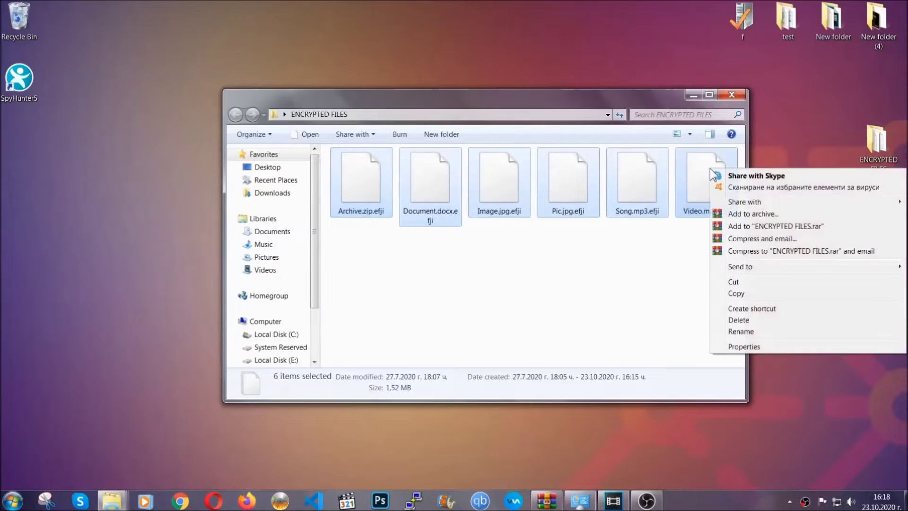
left_click(735, 295)
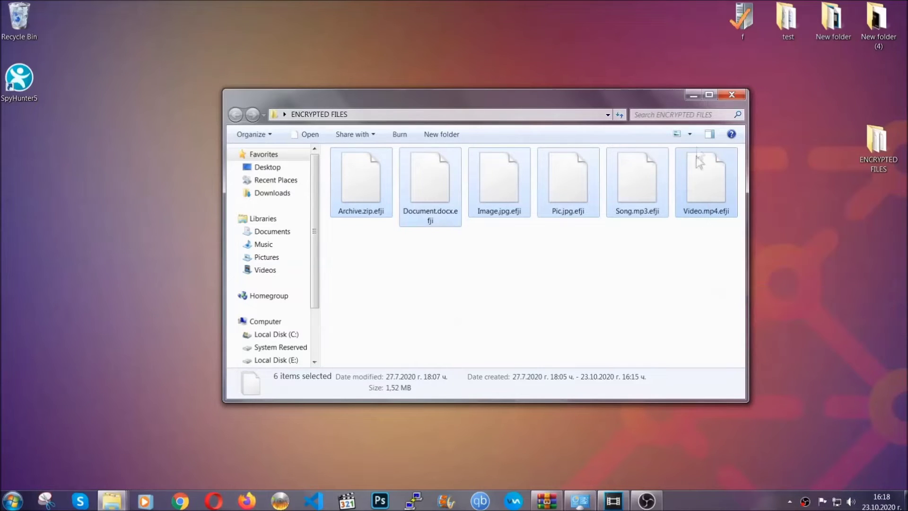
left_click(693, 94)
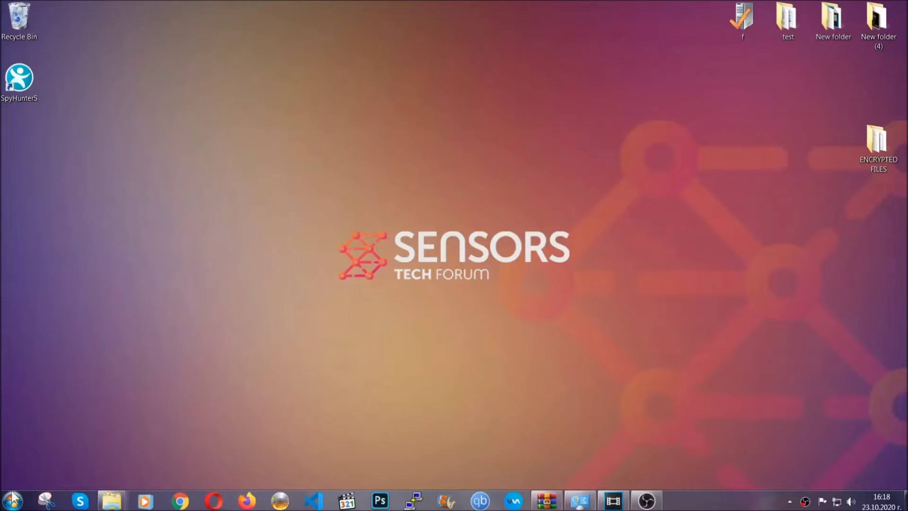
- Paste the copied files onto FLASH DRIVE (H:) via Computer and close the window
left_click(12, 500)
left_click(173, 357)
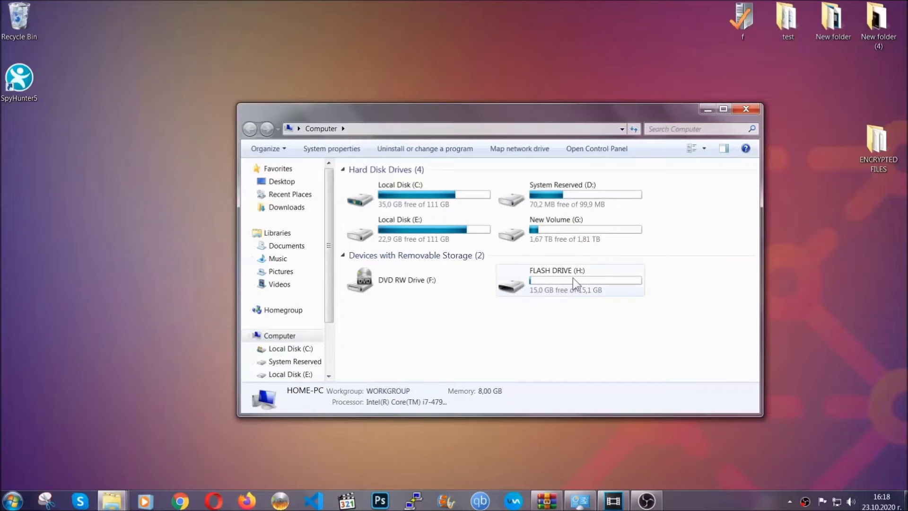
double_click(573, 278)
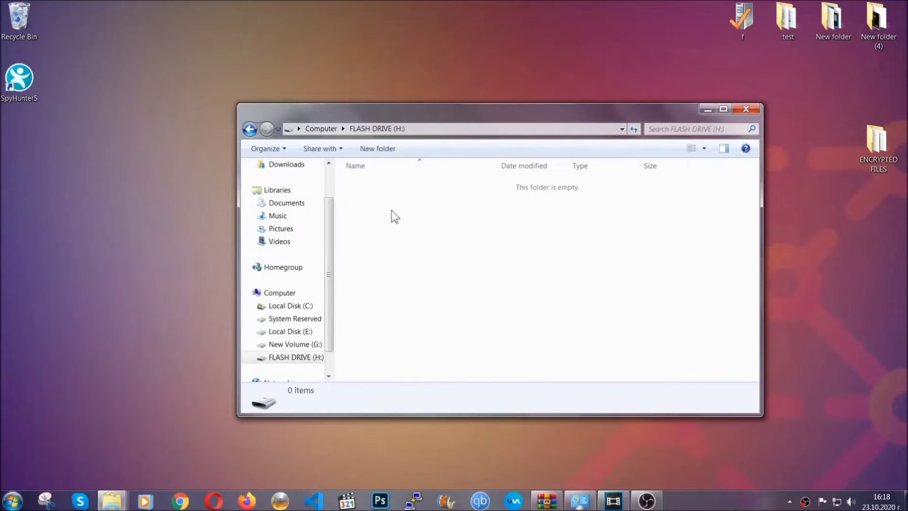
right_click(392, 210)
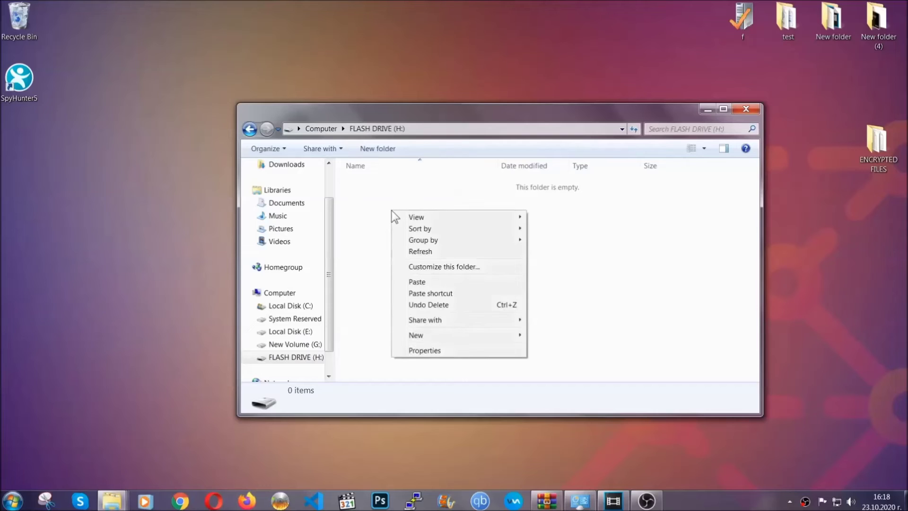
left_click(413, 282)
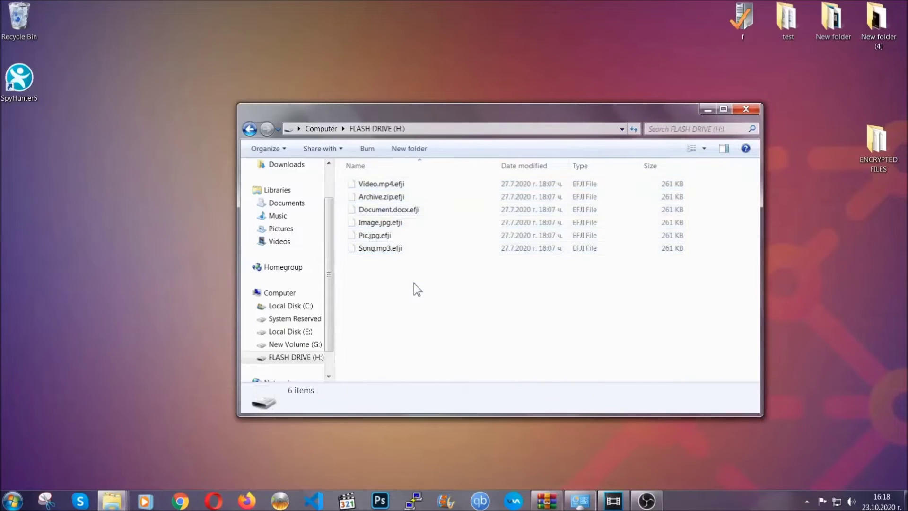
left_click(748, 108)
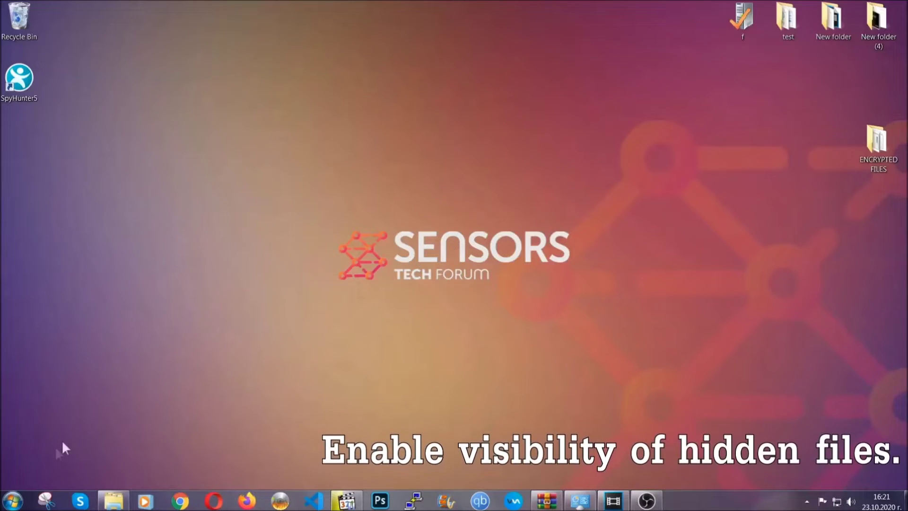
- From Start search, enable 'Show hidden files, folders, and drives' in Folder Options and apply it
left_click(12, 501)
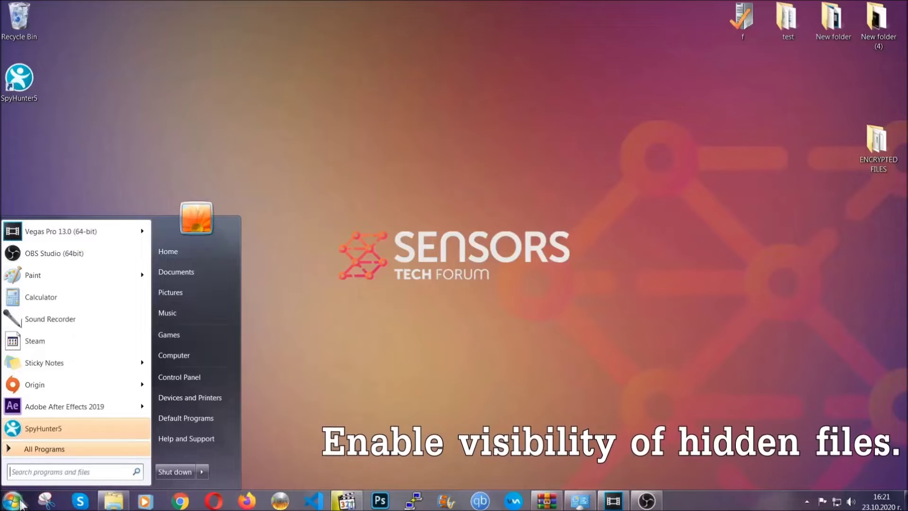
left_click(39, 462)
type("s")
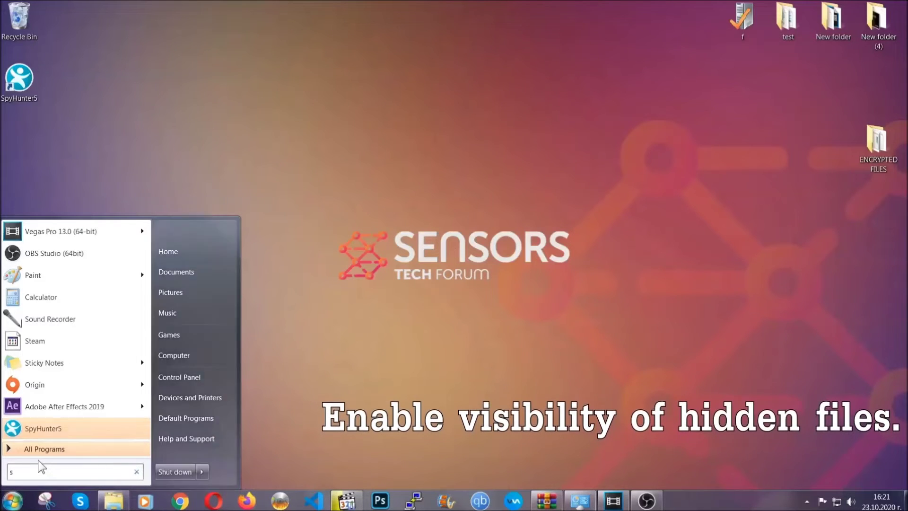
type("howh")
key("BackSpace")
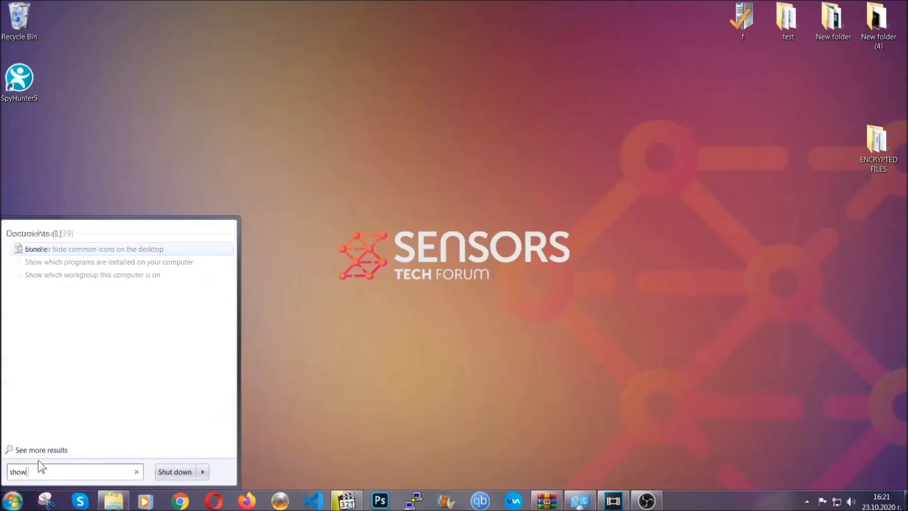
type(" hidden files")
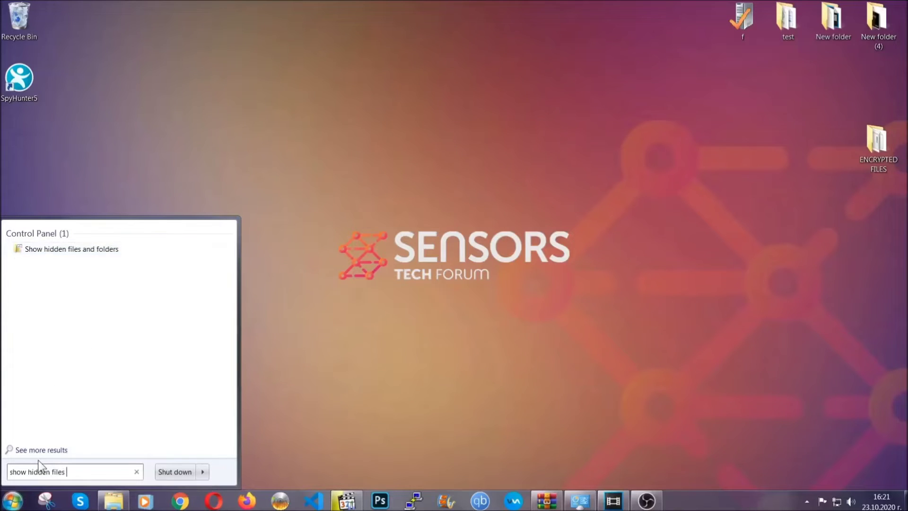
type(" and folders")
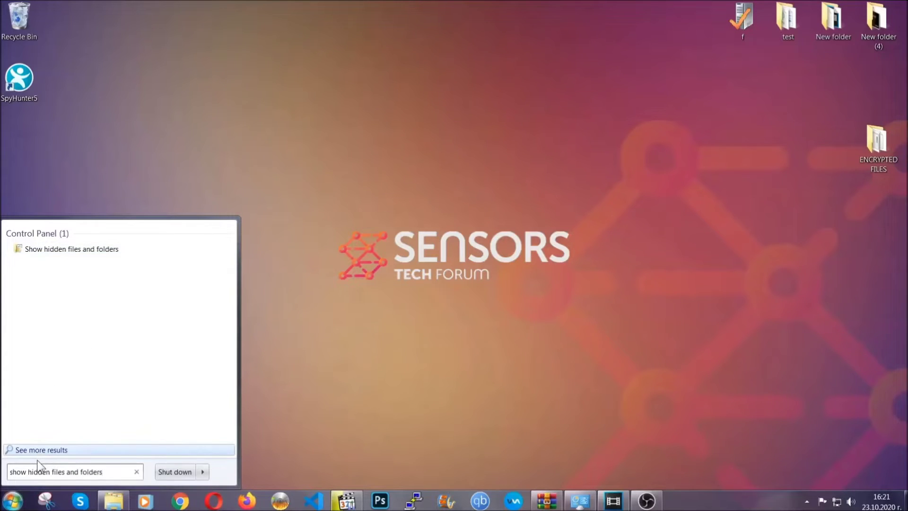
left_click(106, 251)
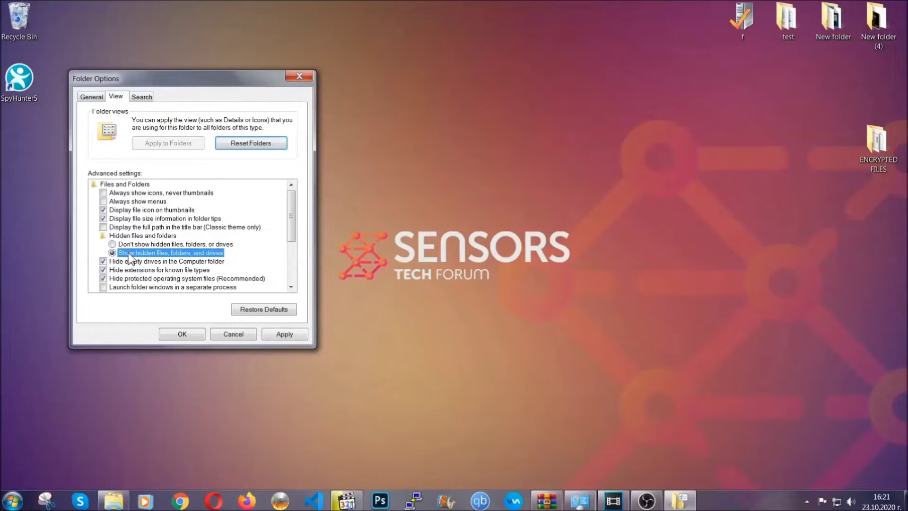
left_click(282, 335)
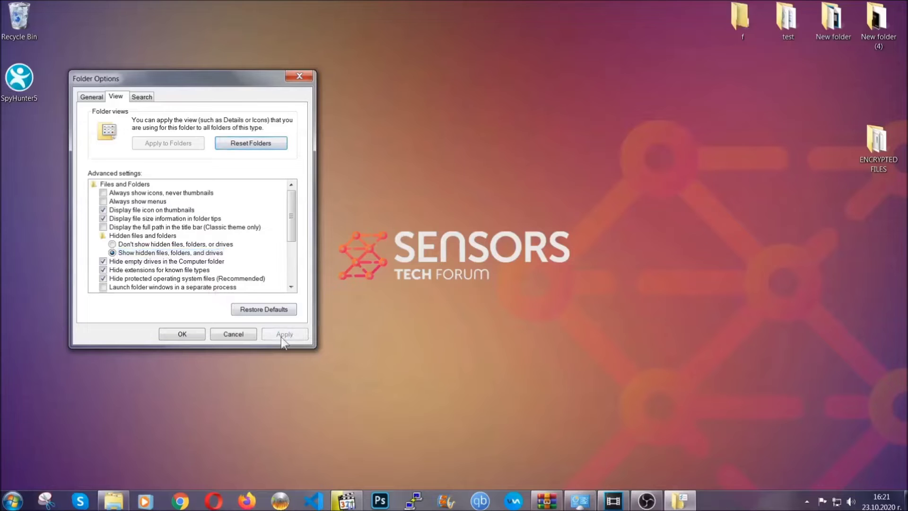
left_click(180, 334)
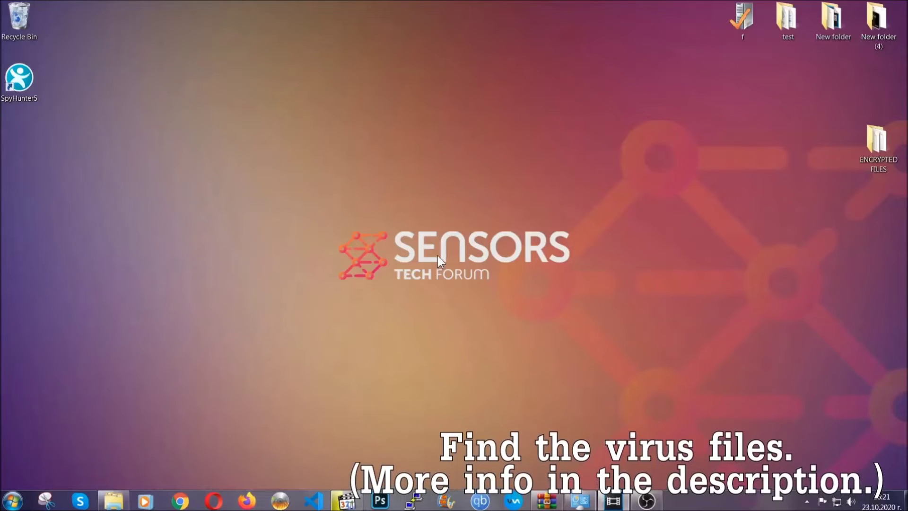
- Search Computer for 'fileextension:exe Example Virus Name'
left_click(13, 501)
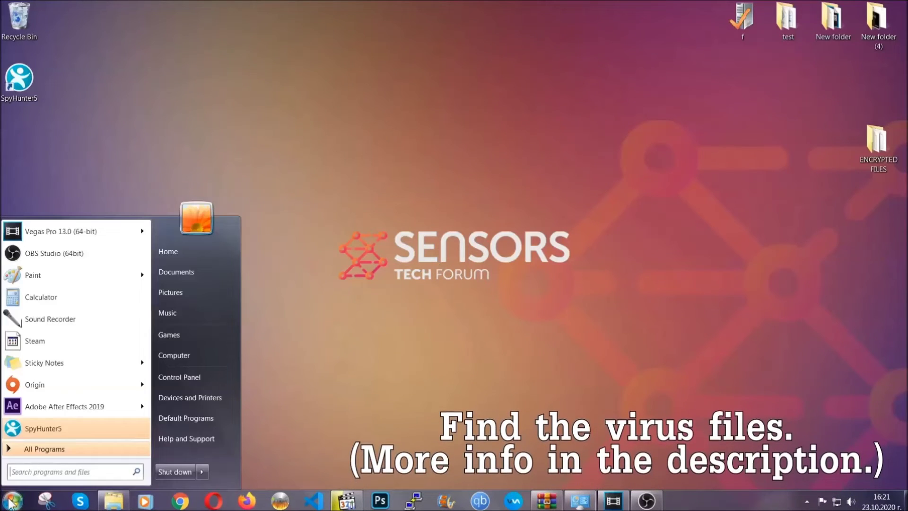
left_click(186, 353)
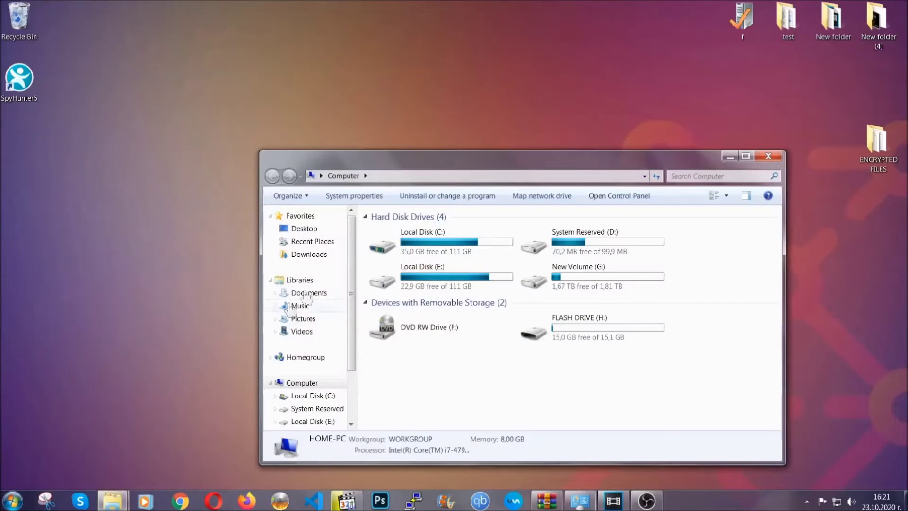
left_click_drag(494, 165, 435, 126)
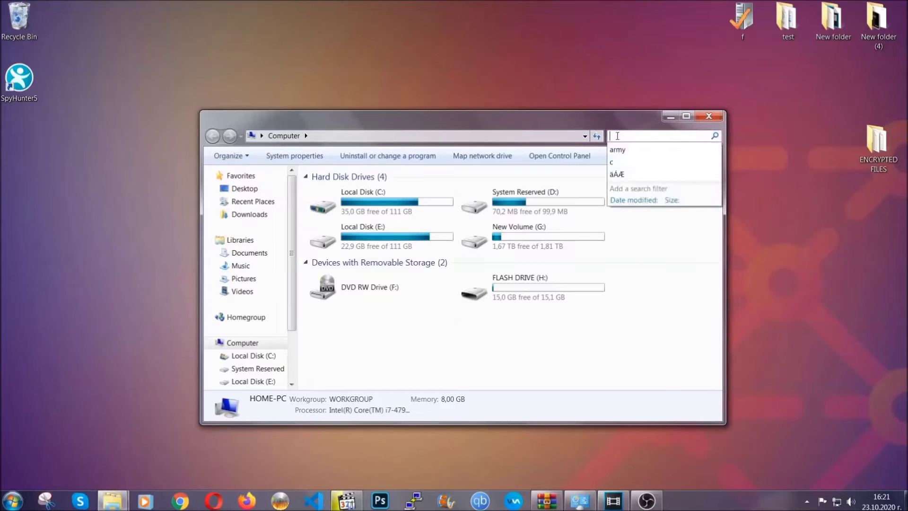
type("file")
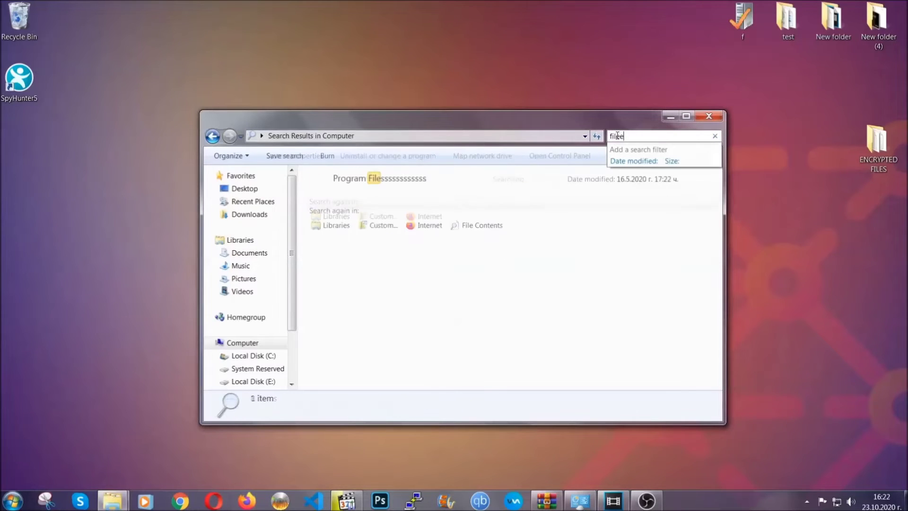
type("extension:exe ")
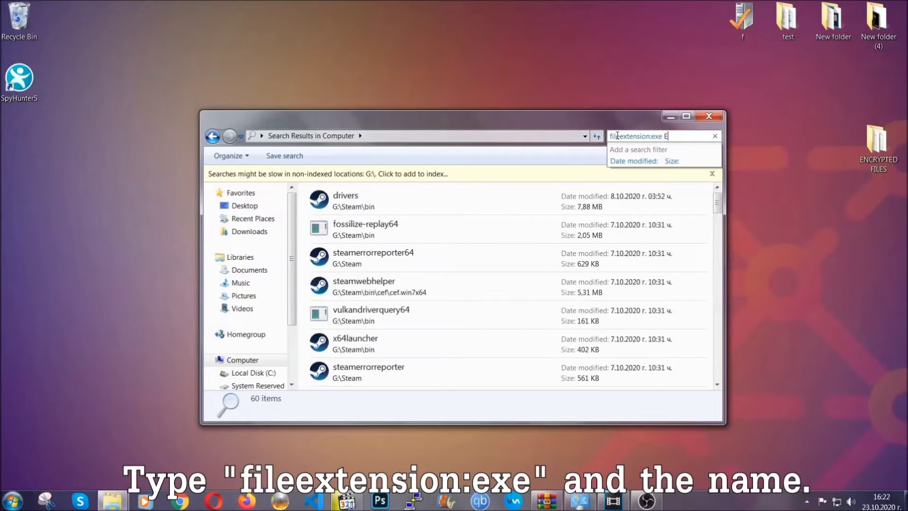
type("Exampl")
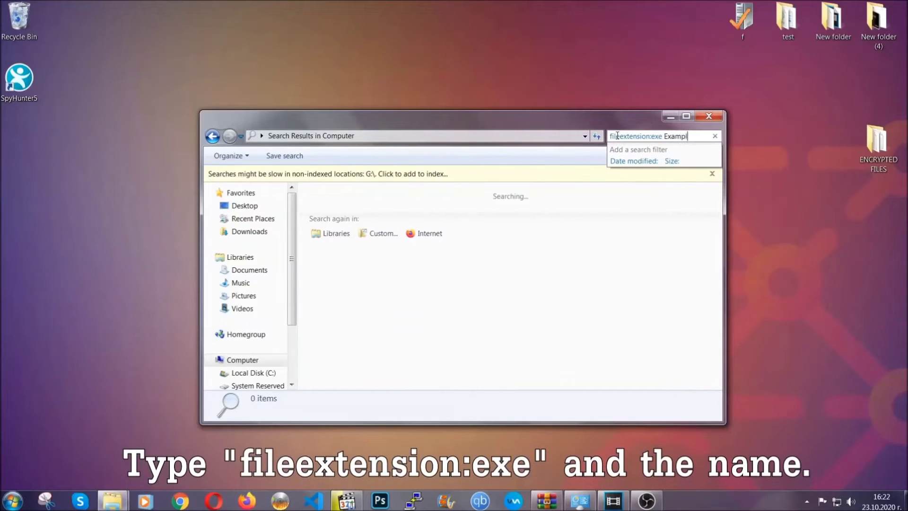
type("e Virus Name")
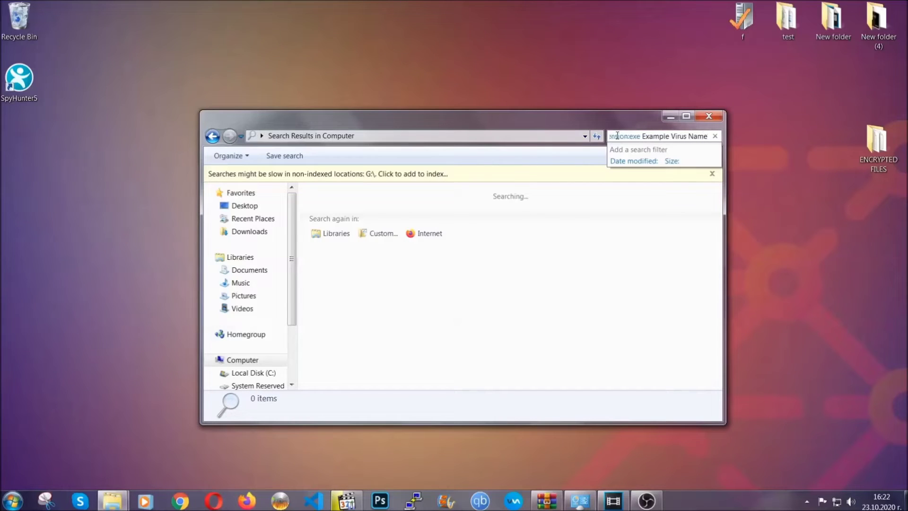
key("Return")
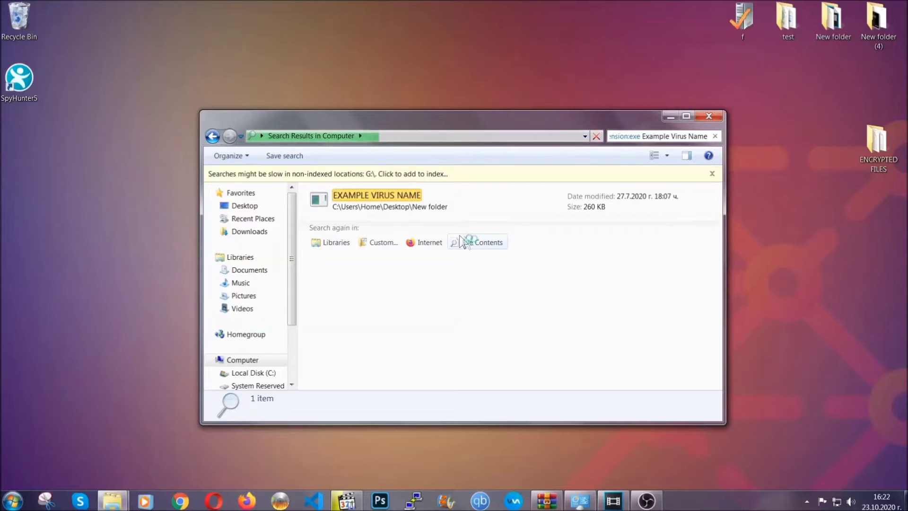
- Delete the EXAMPLE VIRUS NAME result to the Recycle Bin and close the search window
left_click(396, 191)
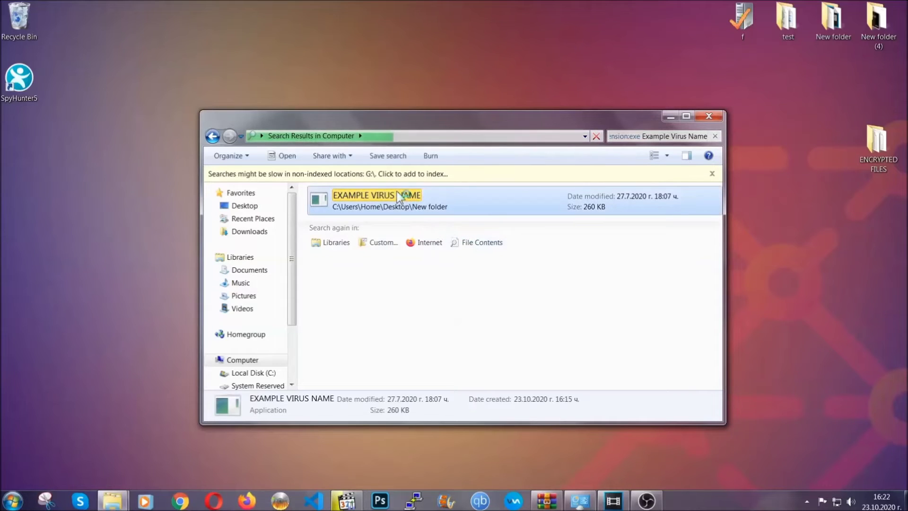
right_click(397, 193)
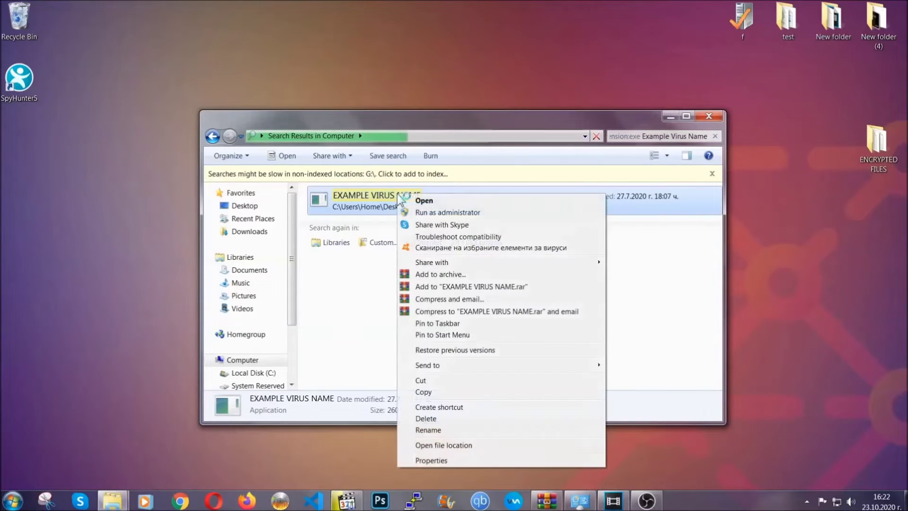
left_click(437, 419)
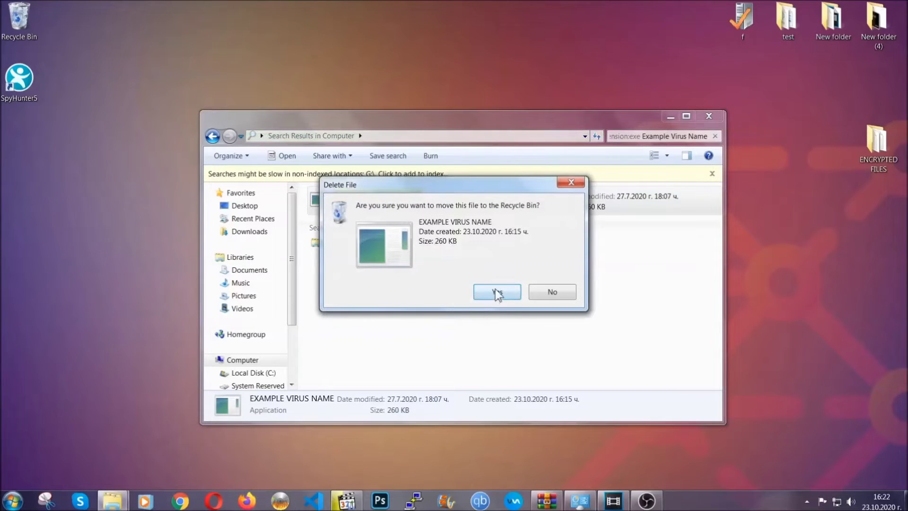
left_click(496, 291)
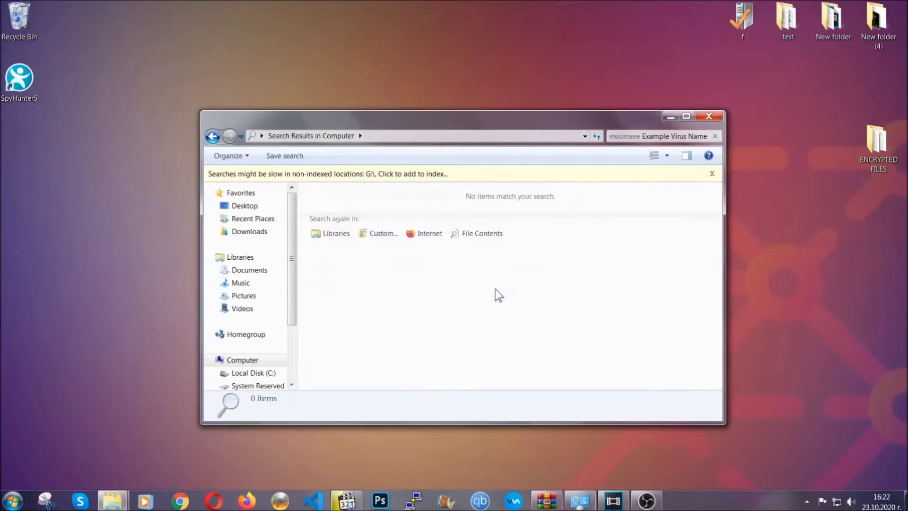
left_click(709, 115)
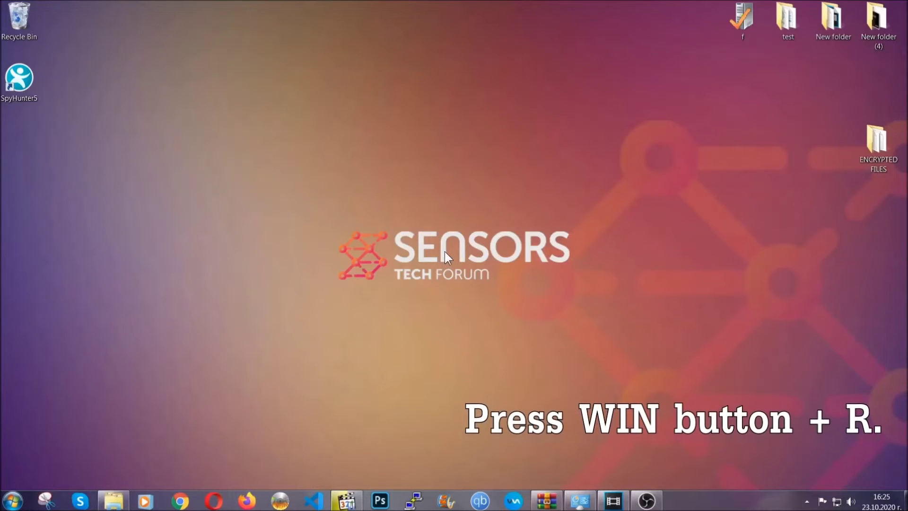
- Launch Registry Editor by running REGEDIT from the Win+R dialog
key("super+r")
left_click(100, 426)
left_click_drag(86, 429, 11, 428)
type("REGEDIT")
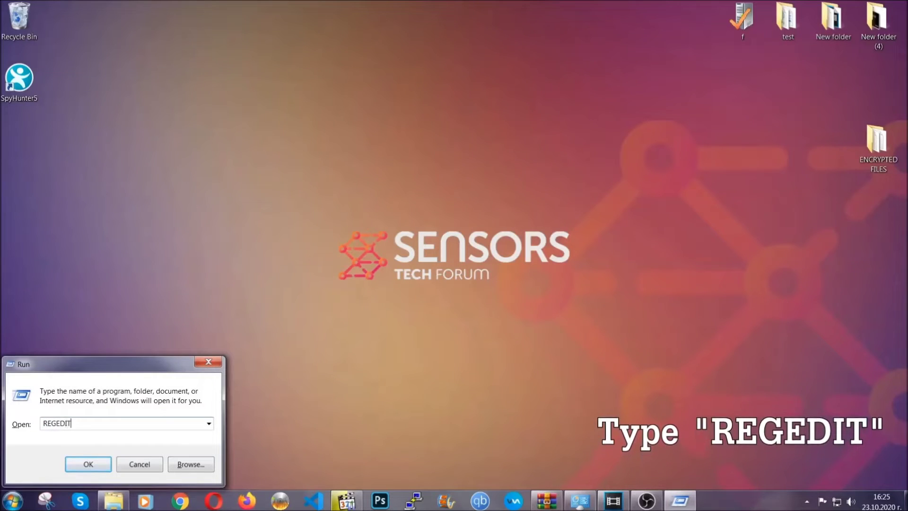
left_click(78, 461)
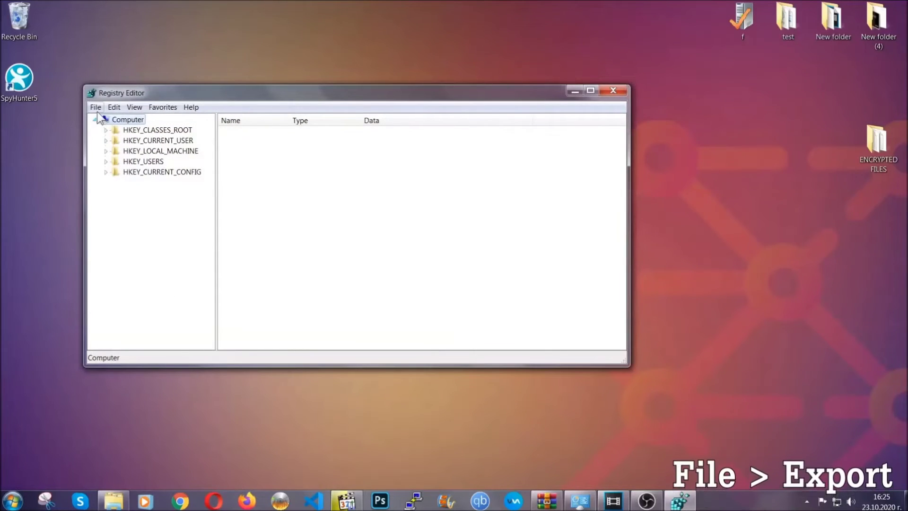
- Export the entire registry to a file named BACKUP on the desktop
left_click(95, 107)
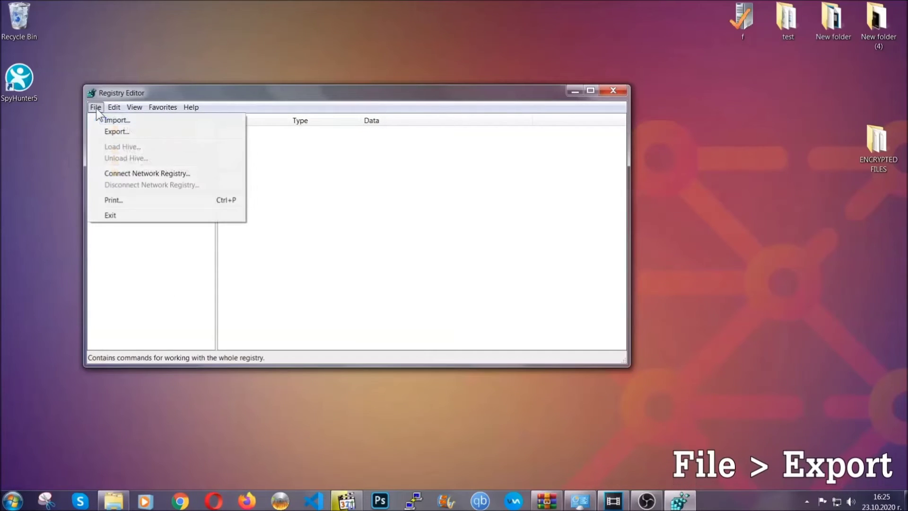
left_click(117, 131)
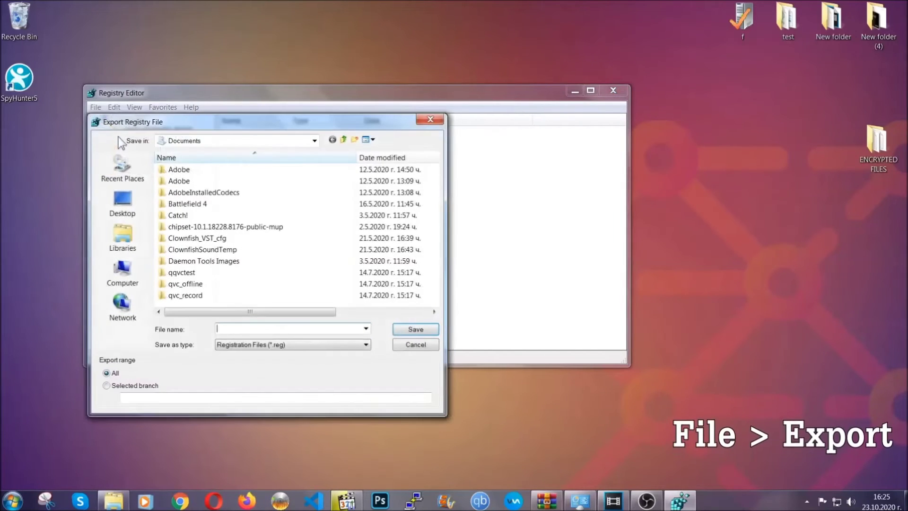
left_click(117, 200)
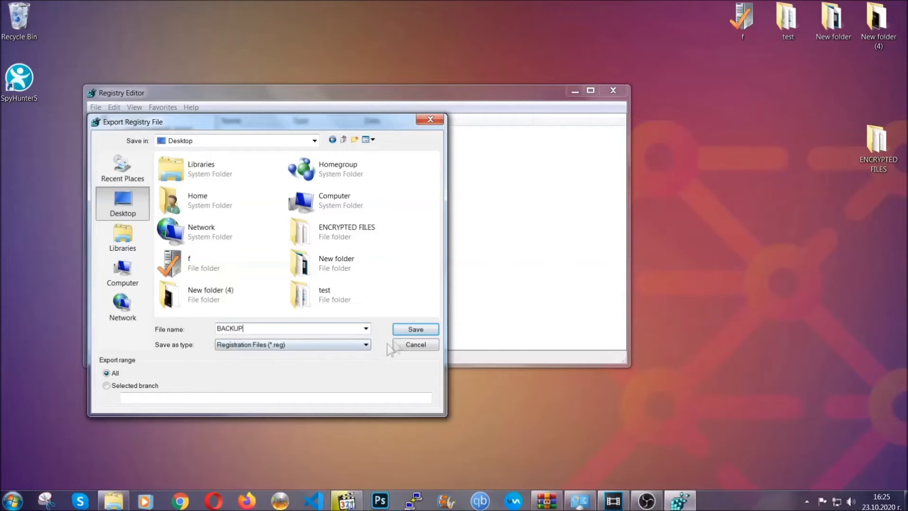
left_click(411, 332)
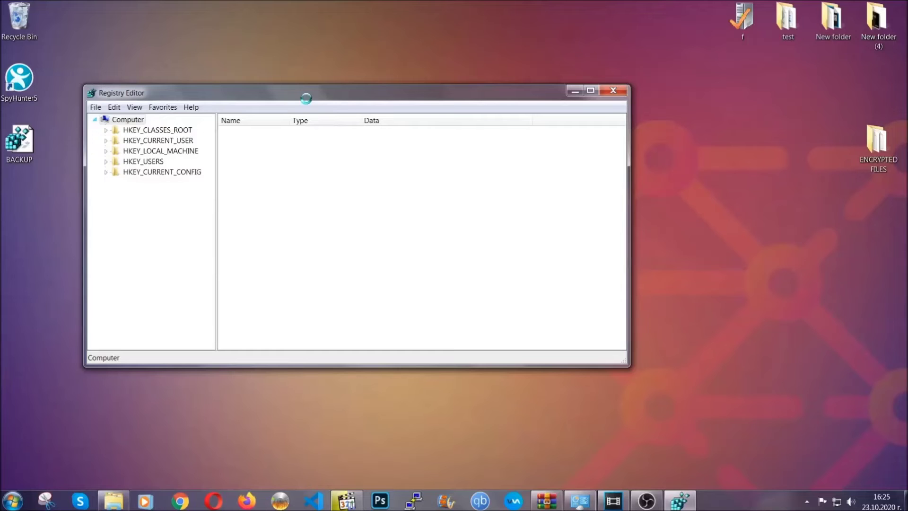
left_click_drag(305, 99, 396, 128)
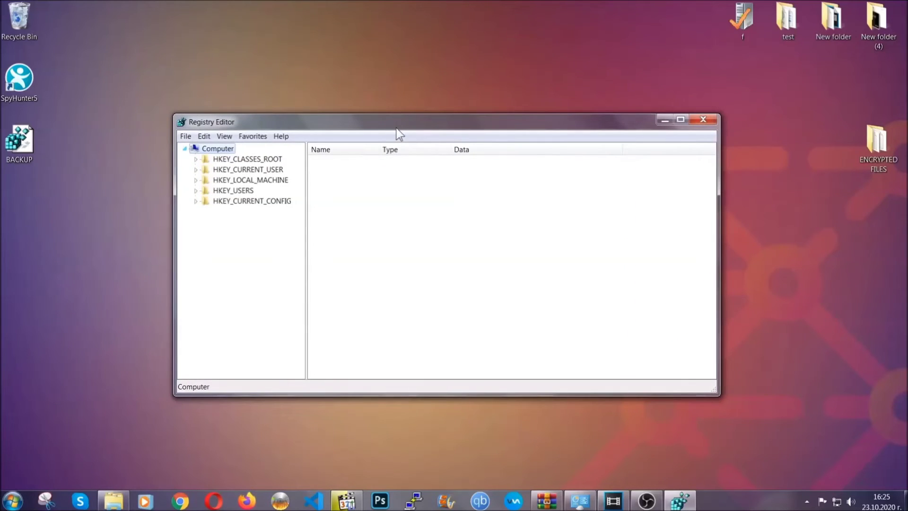
left_click(184, 139)
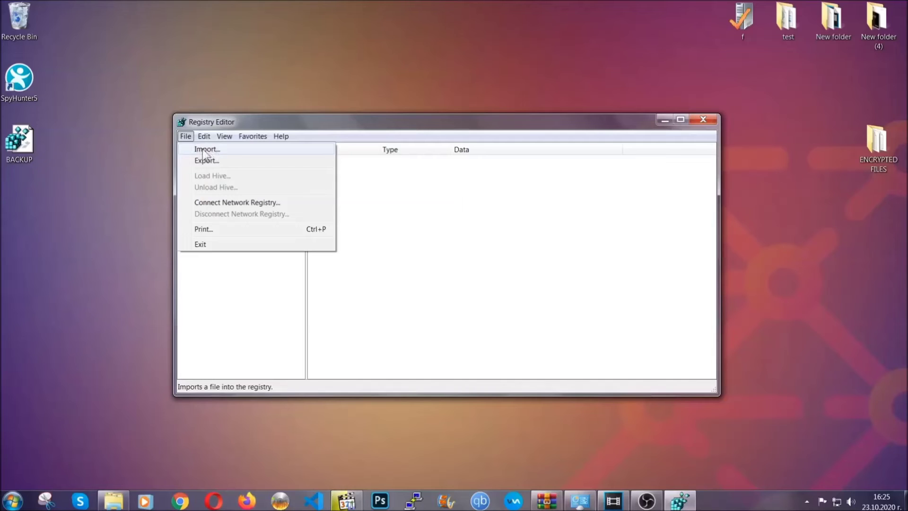
- Find the RunOnce key with Ctrl+F and select the Run key above it to list its startup values
left_click(186, 136)
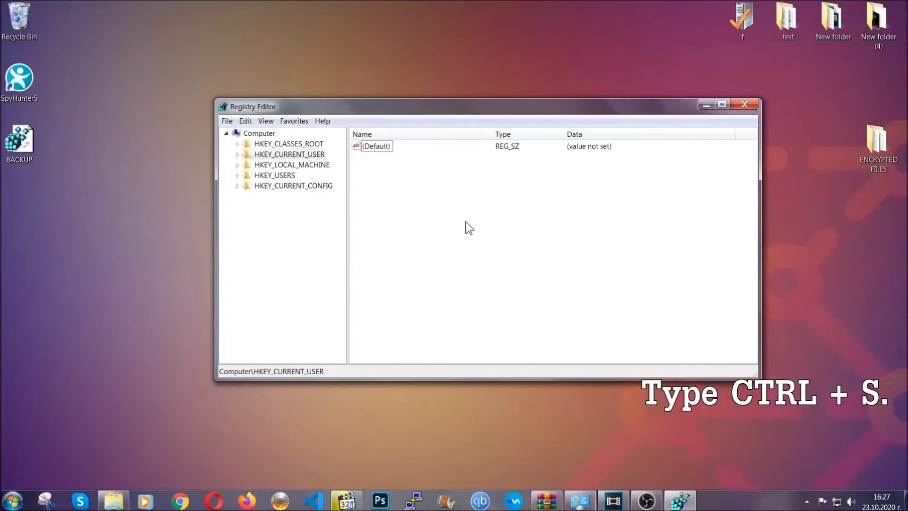
key("ctrl+f")
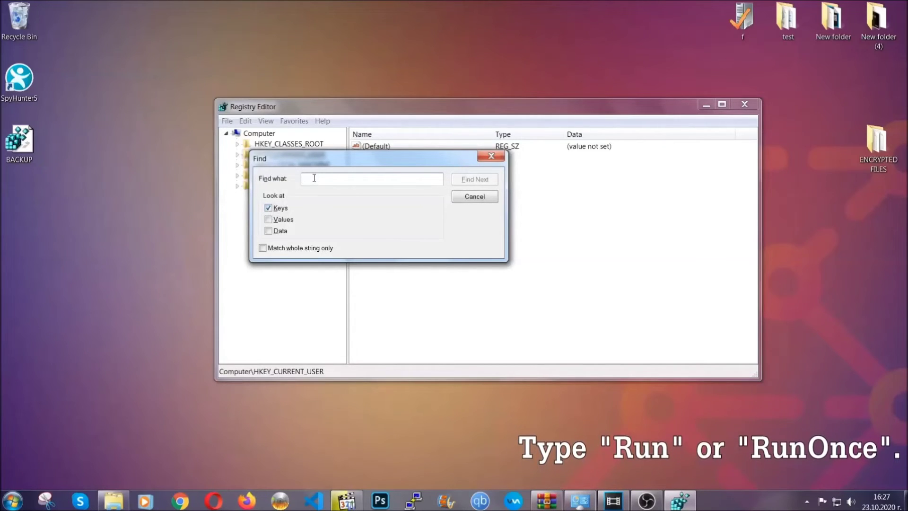
type("RunO")
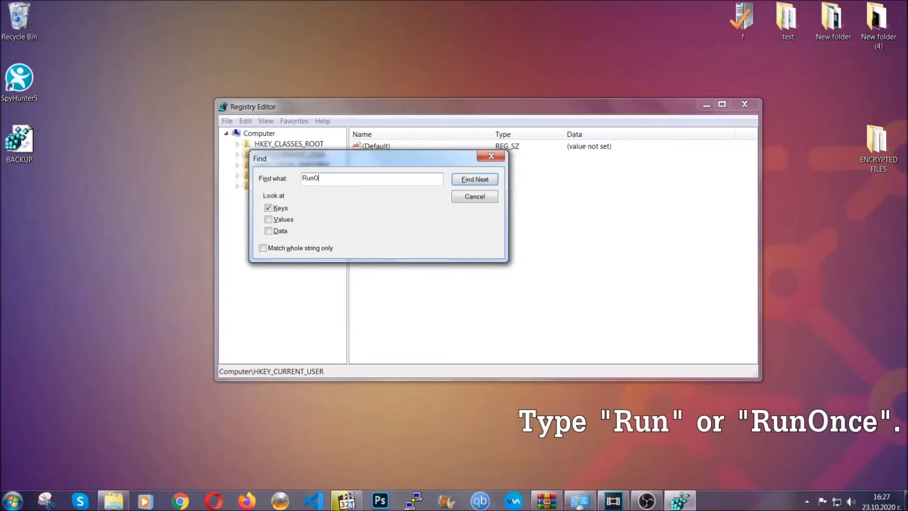
type("nce")
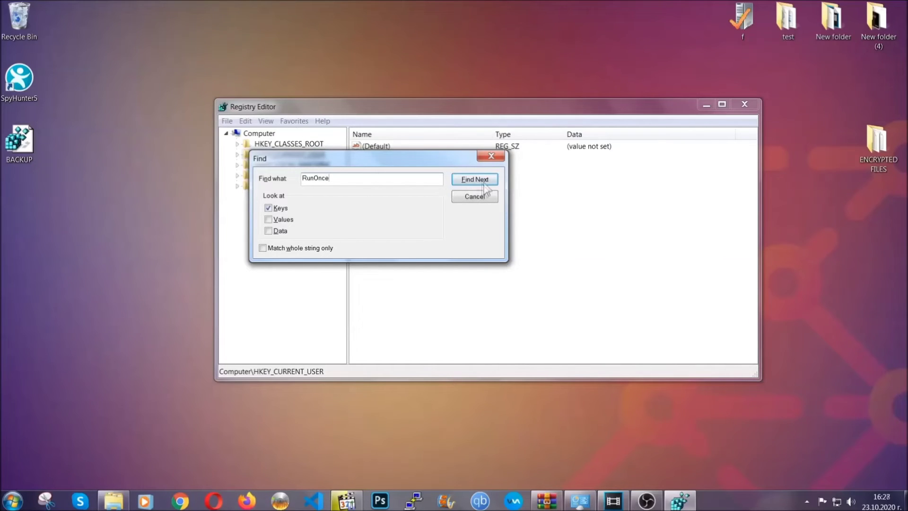
left_click(484, 181)
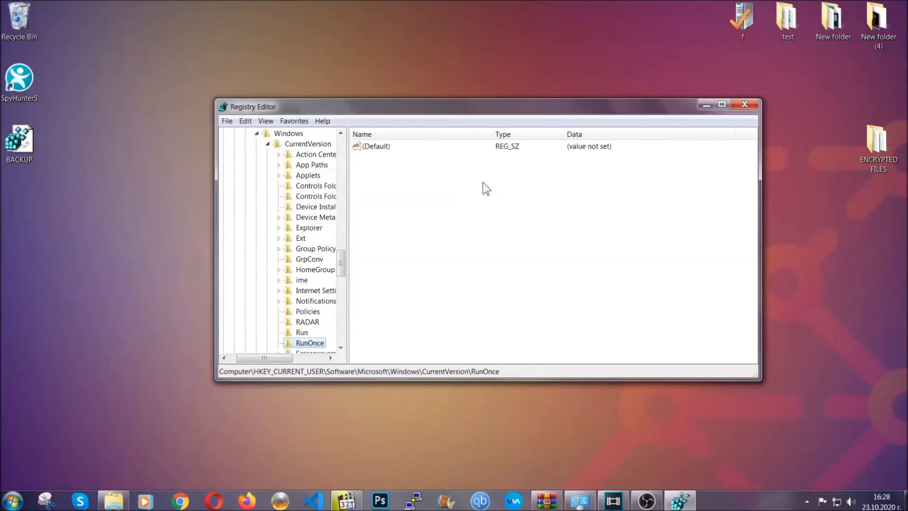
left_click_drag(343, 259, 342, 273)
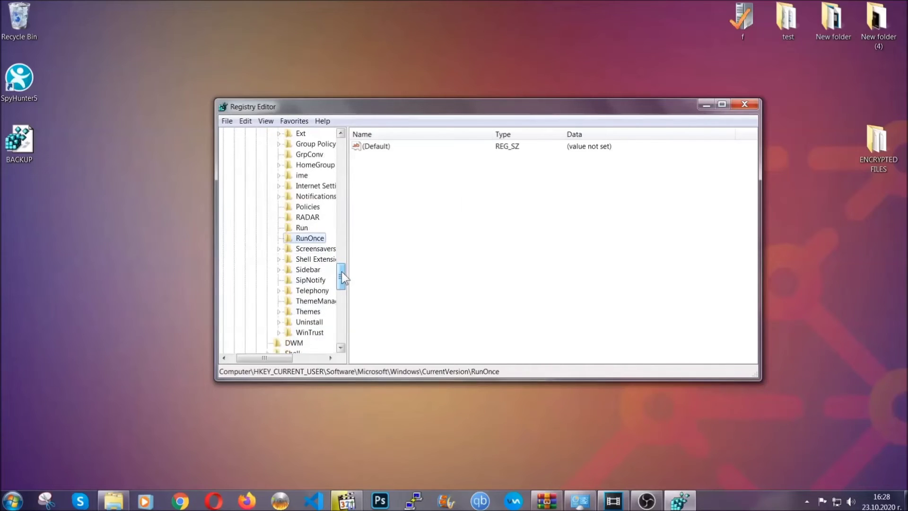
left_click(301, 228)
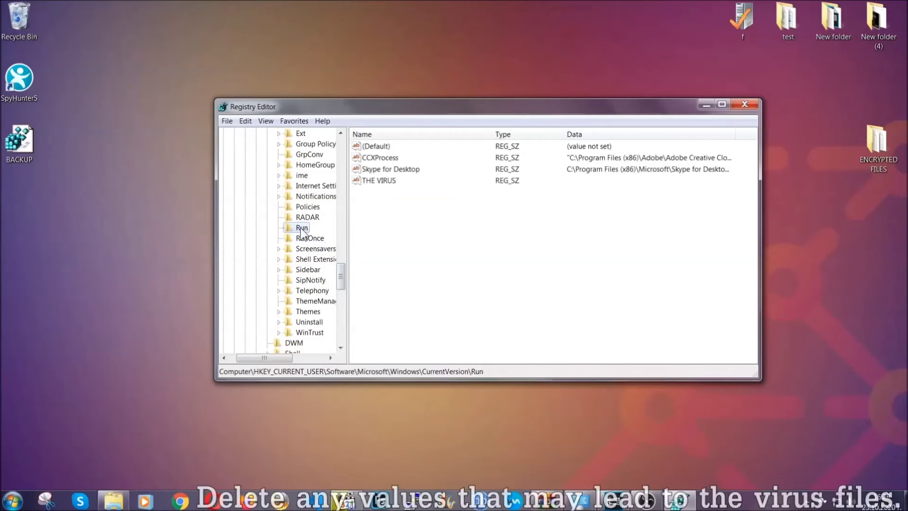
- Delete THE VIRUS value from the Run key and confirm the permanent deletion
left_click(372, 182)
right_click(372, 181)
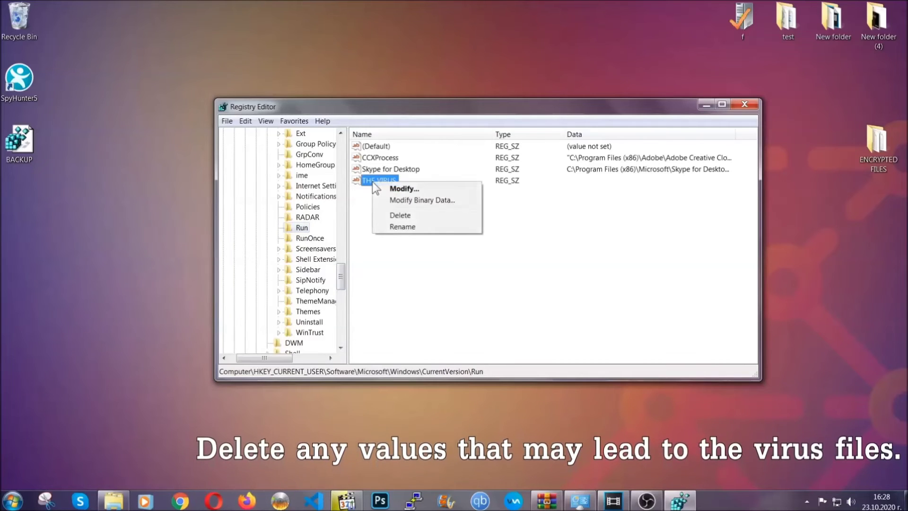
left_click(392, 214)
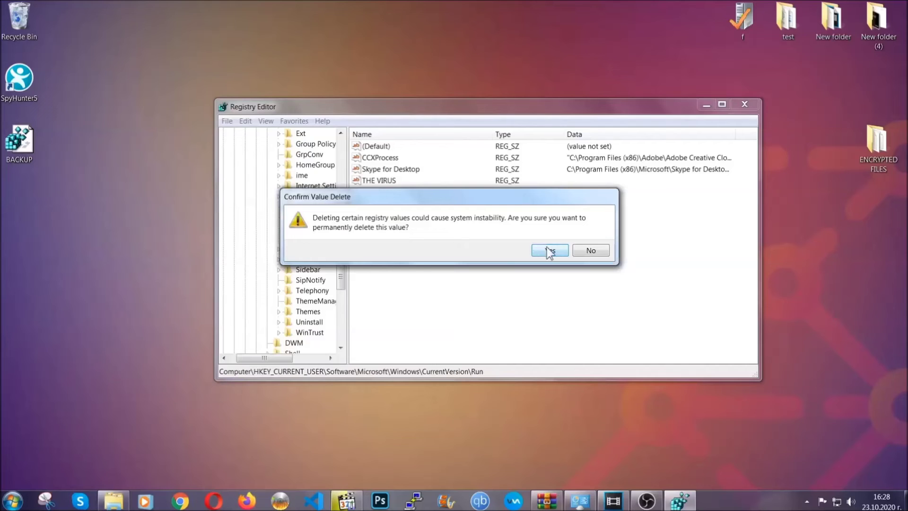
left_click(550, 250)
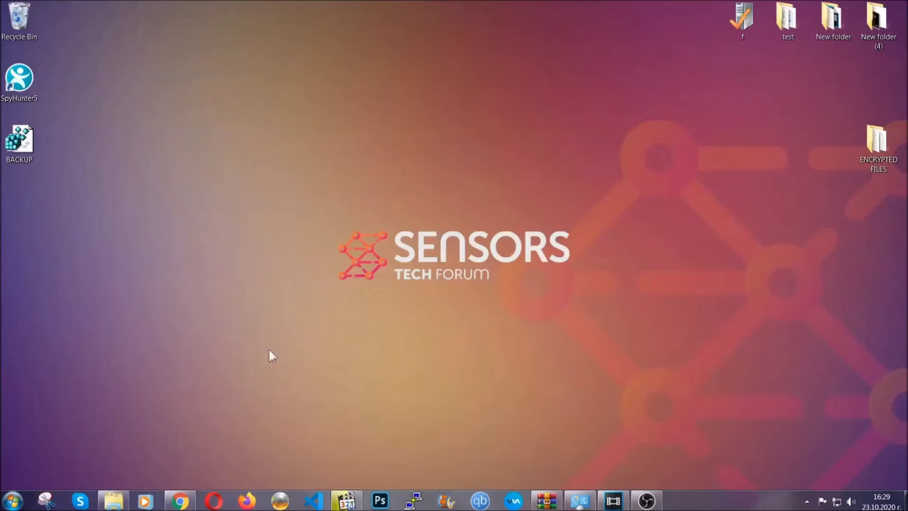
- Bring the SensorsTechForum file-recovery article to the front and select its full URL
left_click(181, 501)
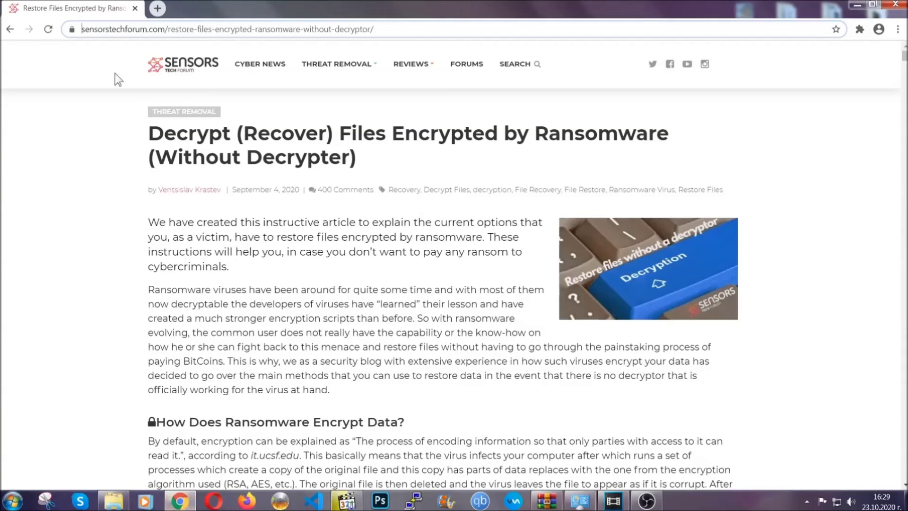
left_click_drag(82, 30, 408, 33)
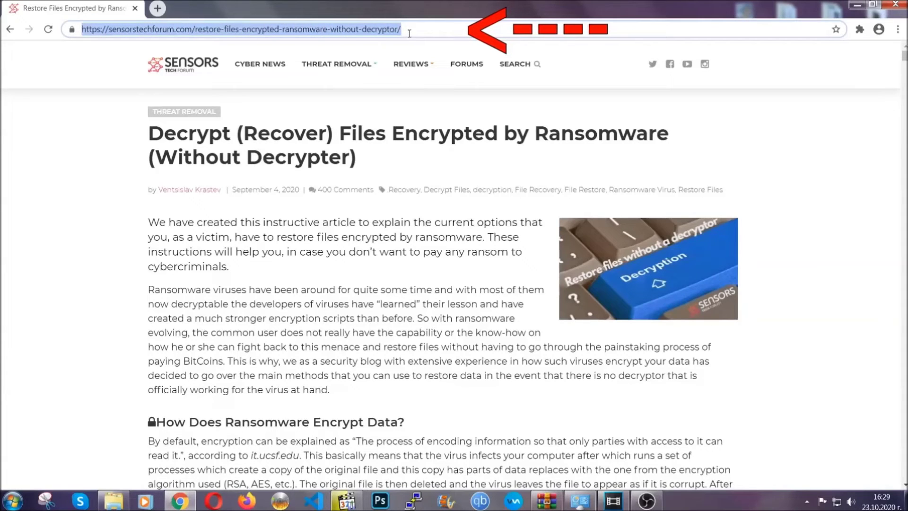
mouse_move(411, 65)
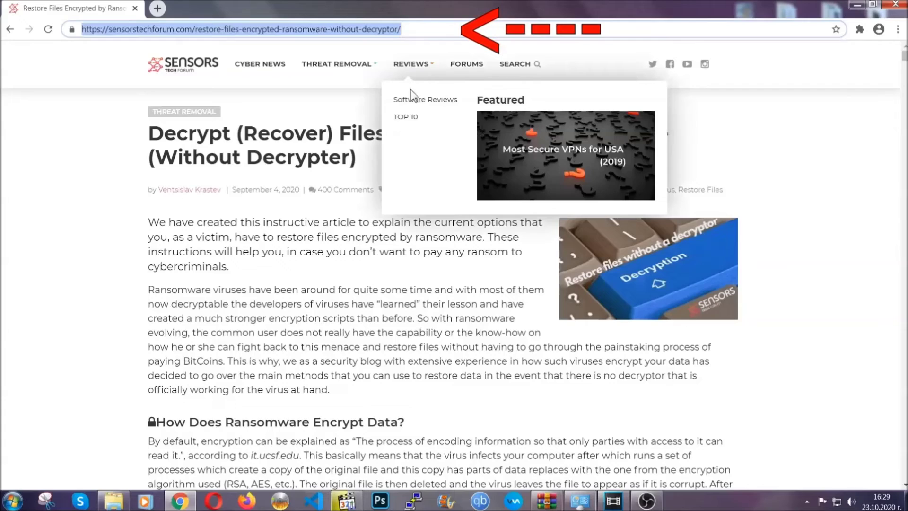
scroll(466, 258, "down", 3)
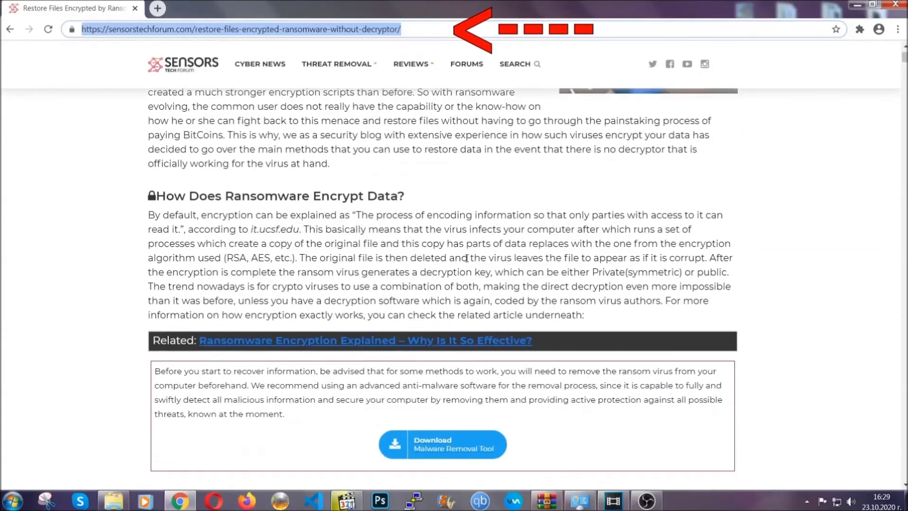
scroll(467, 257, "down", 2)
scroll(467, 259, "down", 2)
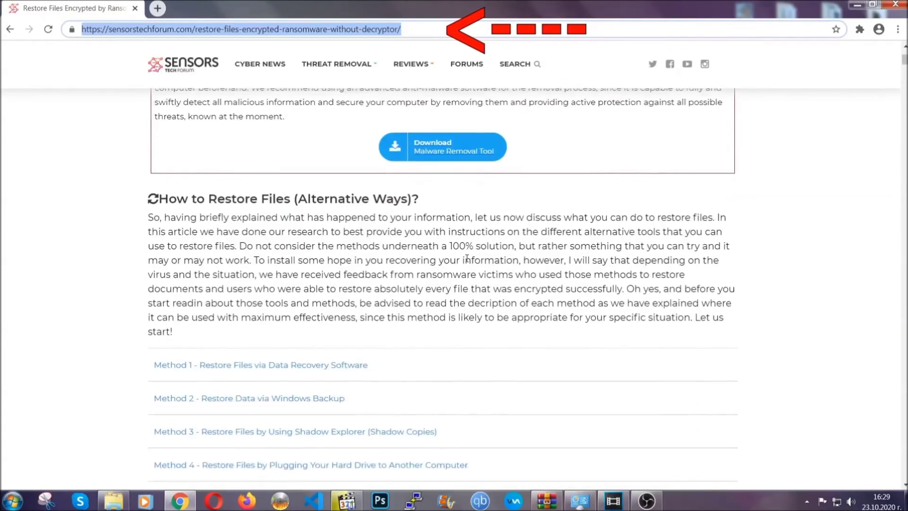
scroll(467, 259, "down", 1)
scroll(416, 257, "down", 2)
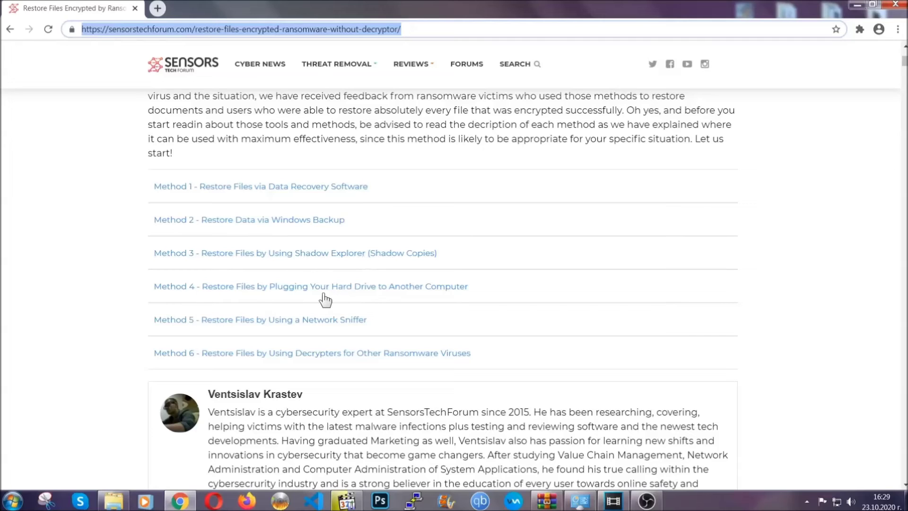
- Expand Method 2, Restore Data via Windows Backup, and review its summary table
left_click(283, 220)
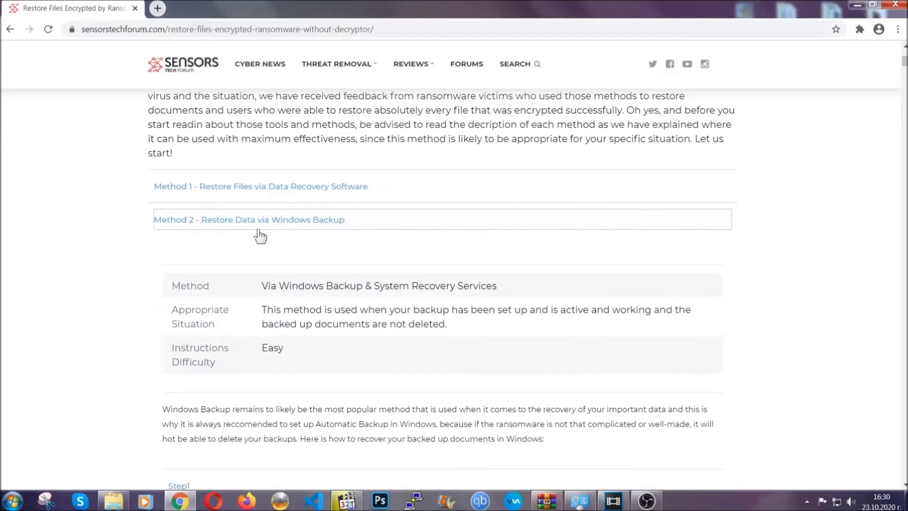
left_click_drag(263, 283, 319, 359)
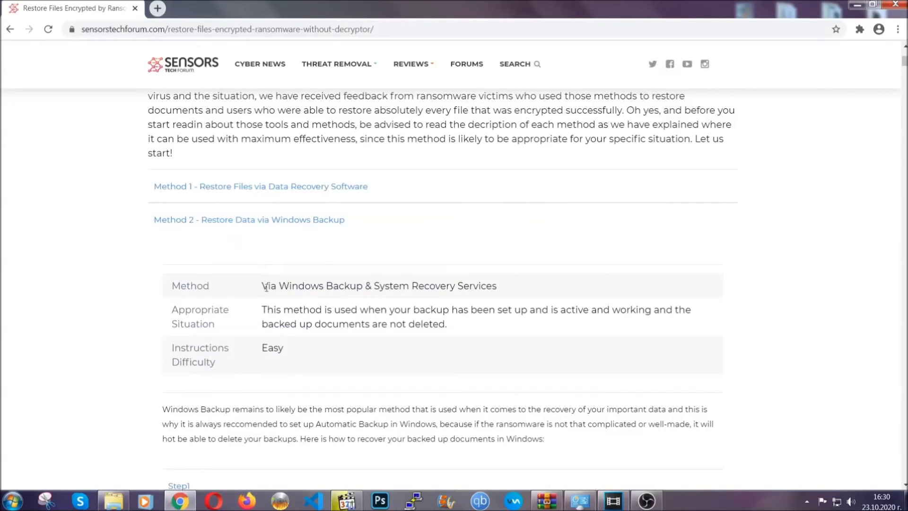
left_click(323, 354)
scroll(324, 352, "down", 3)
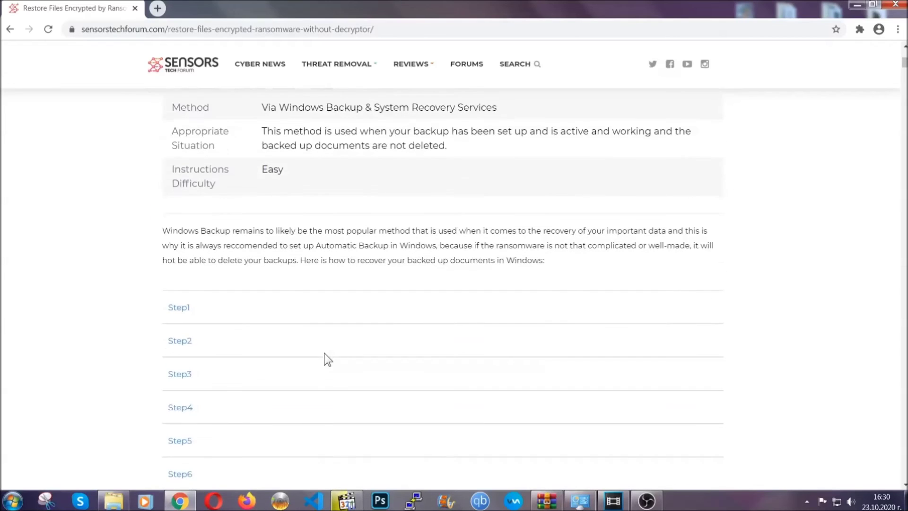
scroll(324, 352, "down", 1)
- Expand Step1, Step2 and Step3 of the Windows Backup method, then hide the browser
left_click(188, 249)
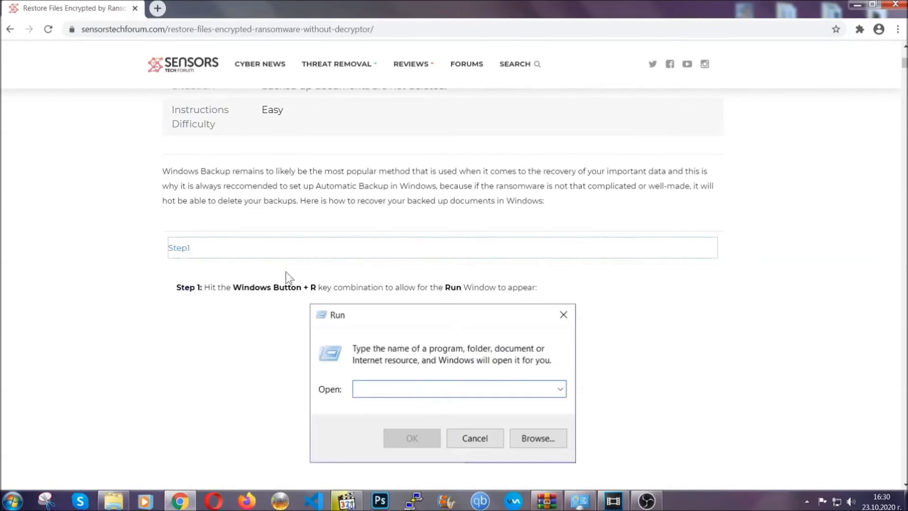
scroll(424, 294, "down", 3)
scroll(425, 294, "down", 1)
left_click(212, 298)
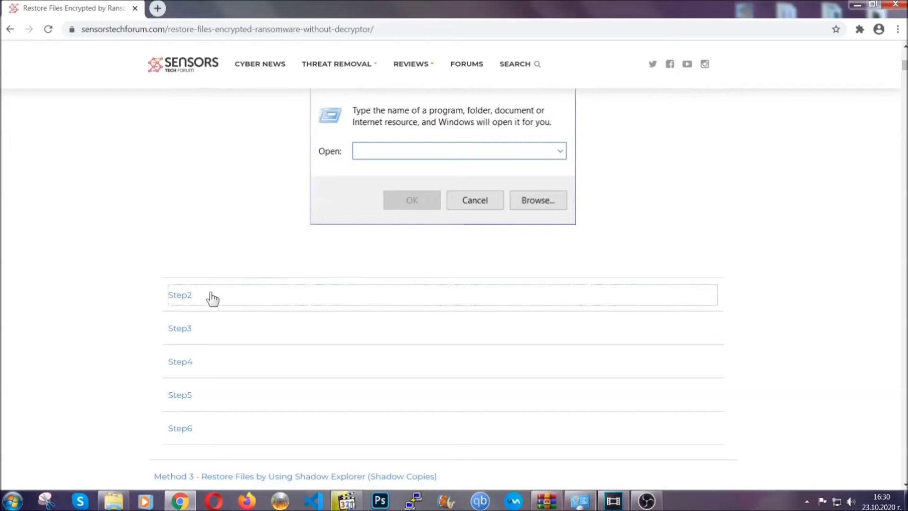
scroll(383, 300, "down", 3)
scroll(406, 300, "down", 1)
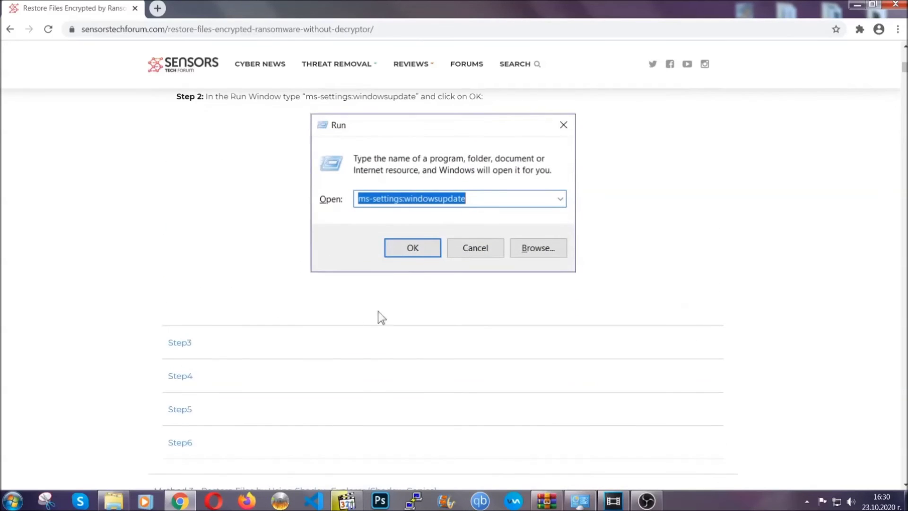
left_click(268, 346)
scroll(401, 324, "down", 3)
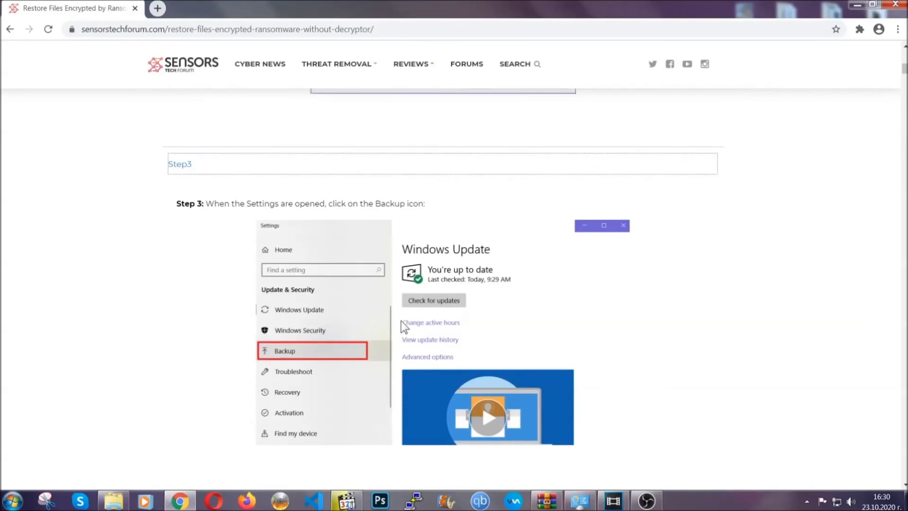
scroll(401, 321, "down", 2)
scroll(399, 323, "down", 2)
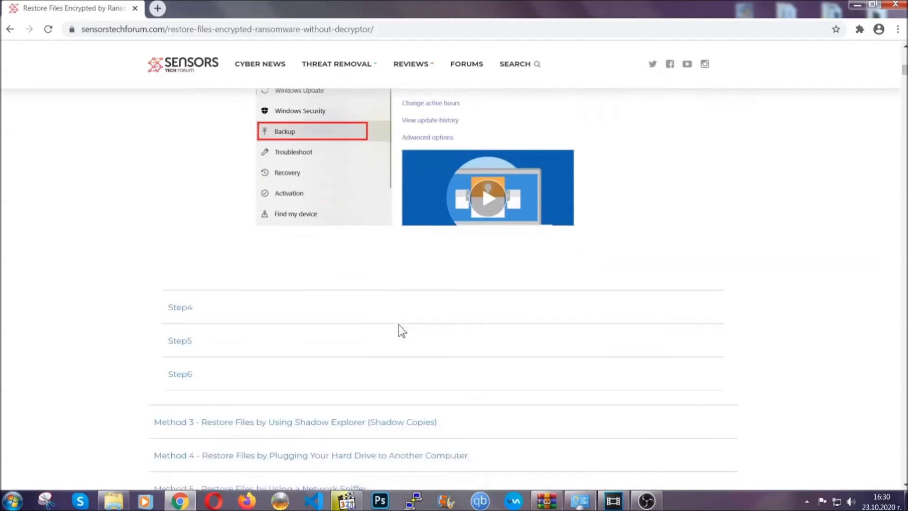
scroll(399, 326, "down", 1)
scroll(399, 326, "down", 2)
scroll(399, 326, "down", 2)
scroll(399, 326, "down", 1)
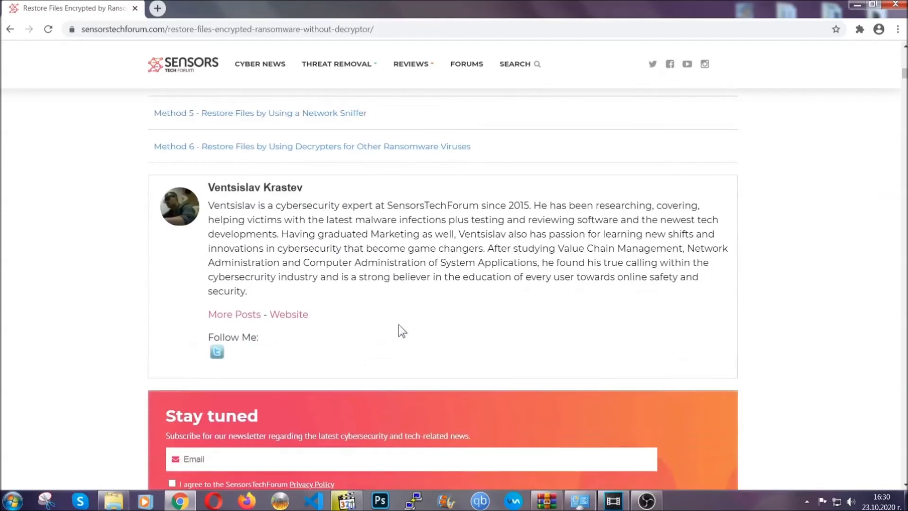
scroll(398, 323, "up", 3)
scroll(398, 326, "up", 5)
scroll(397, 334, "up", 5)
scroll(397, 338, "up", 5)
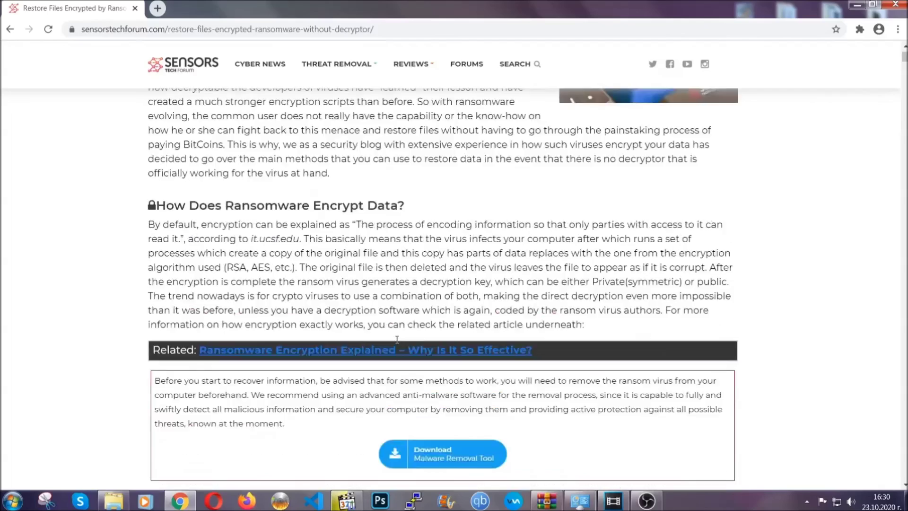
scroll(396, 340, "up", 3)
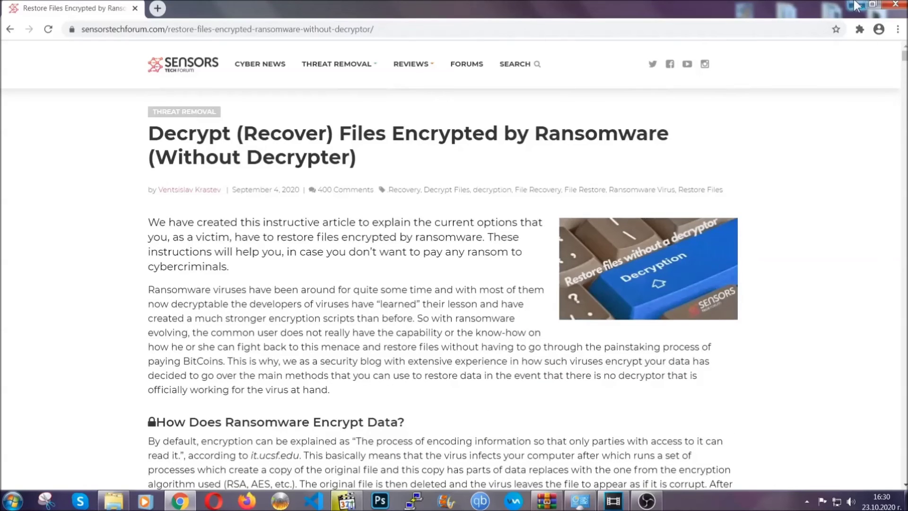
left_click(854, 6)
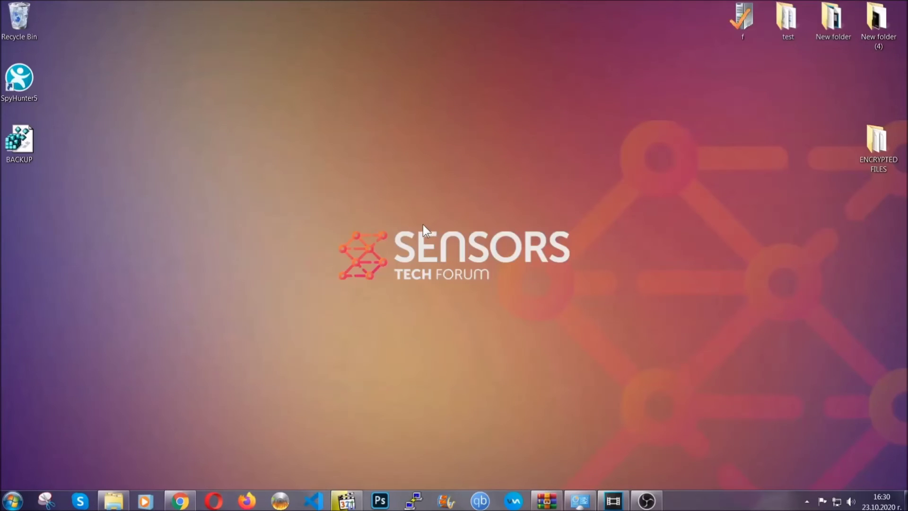